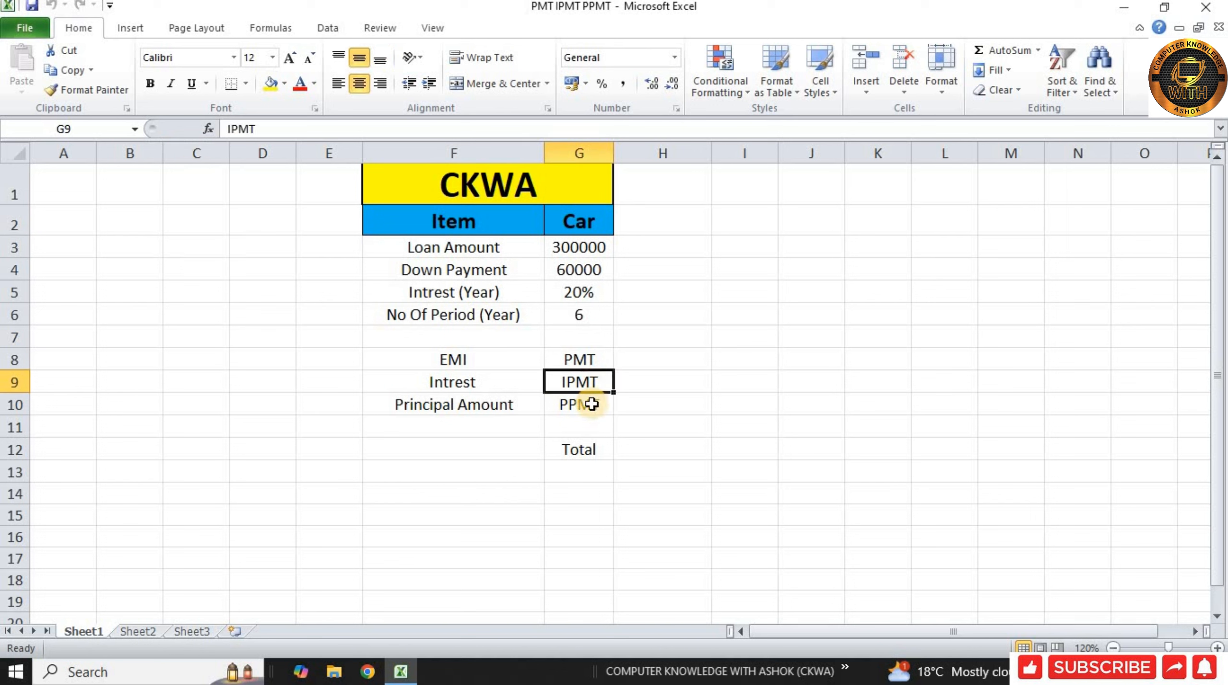
# Step: Review the loan table's item labels and values for amount, down payment, interest and period
pyautogui.click(591, 405)
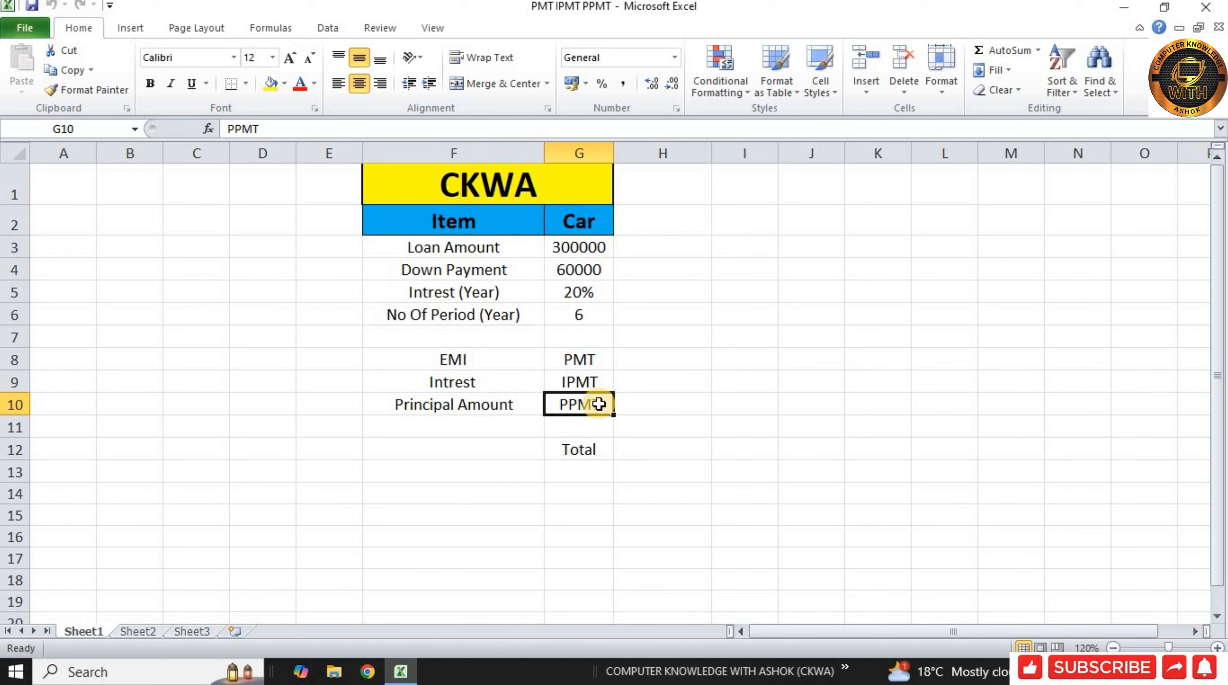
pyautogui.click(597, 223)
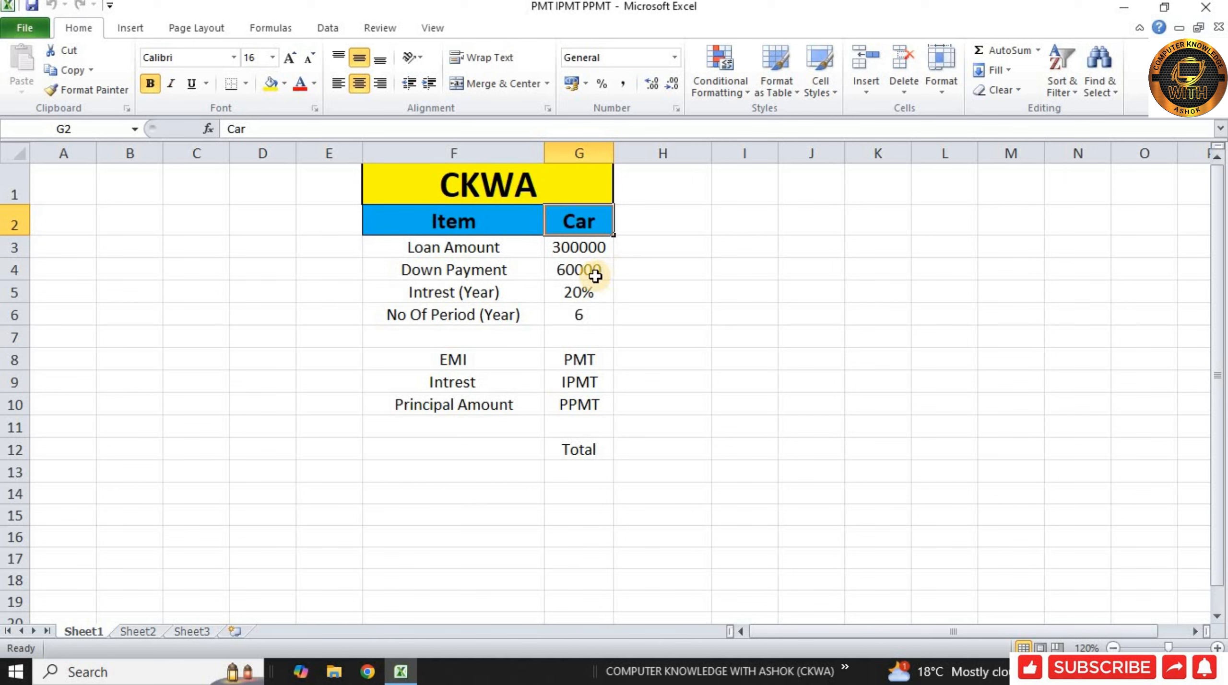
pyautogui.click(606, 274)
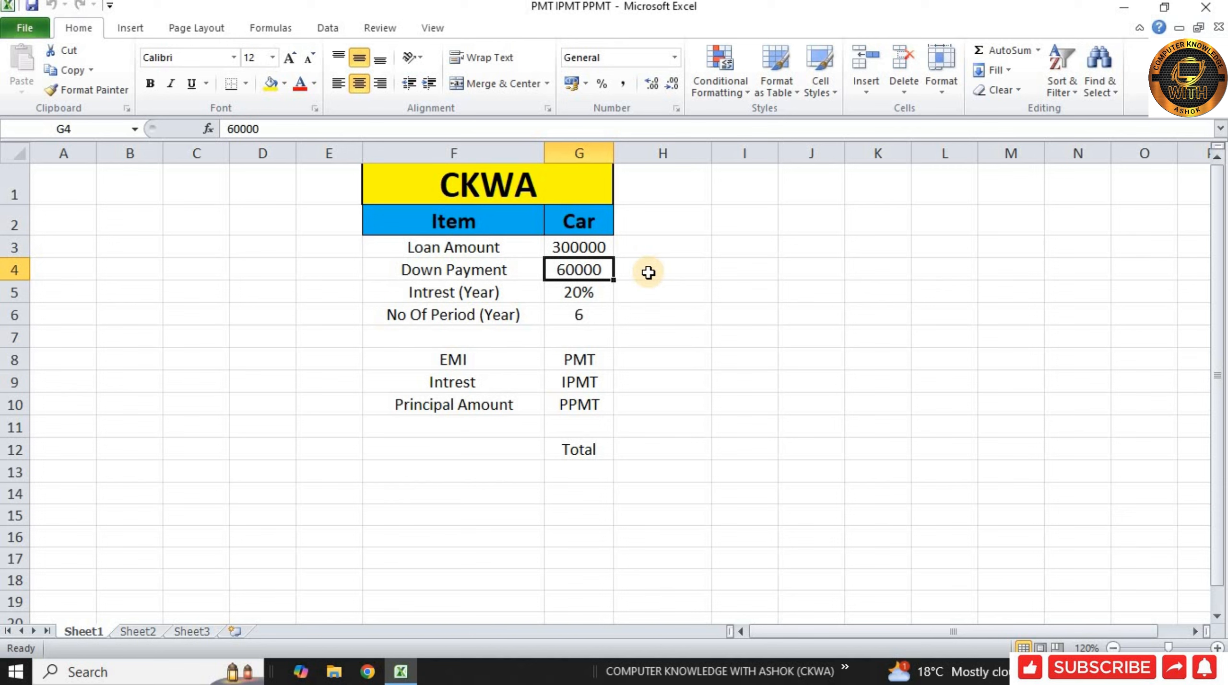
pyautogui.click(606, 314)
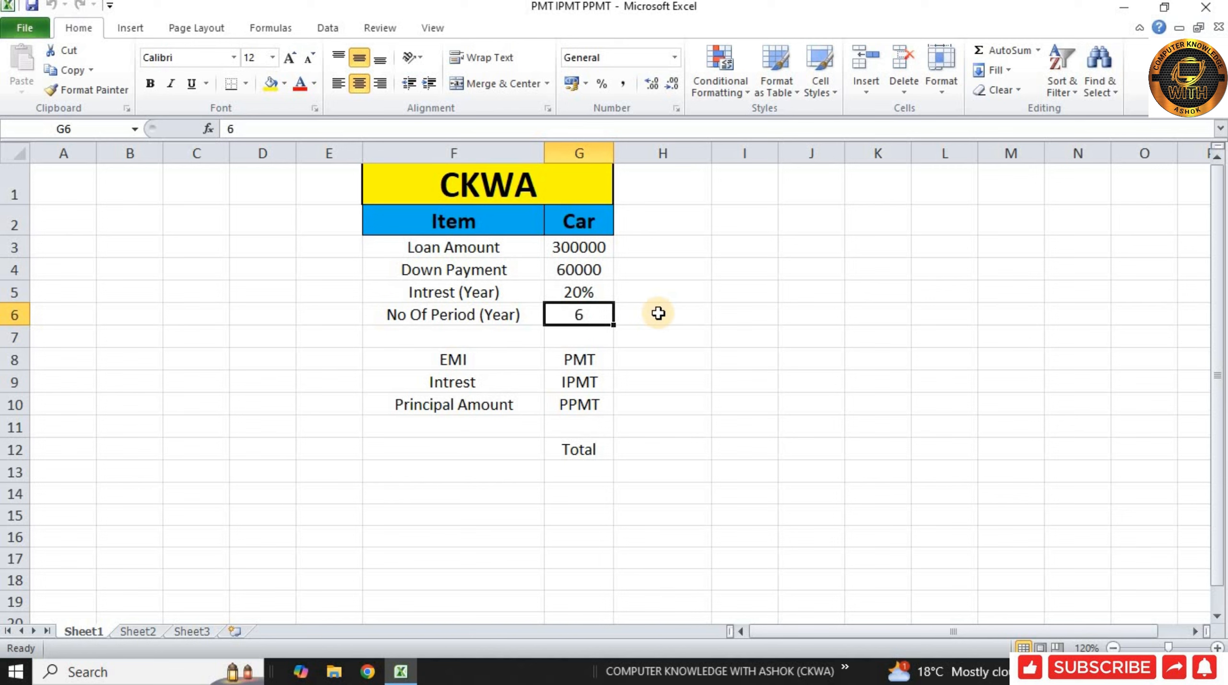
# Step: Enter the EMI formula =PMT(G5/12,G6*12,G3-G4) in cell H8
pyautogui.click(666, 360)
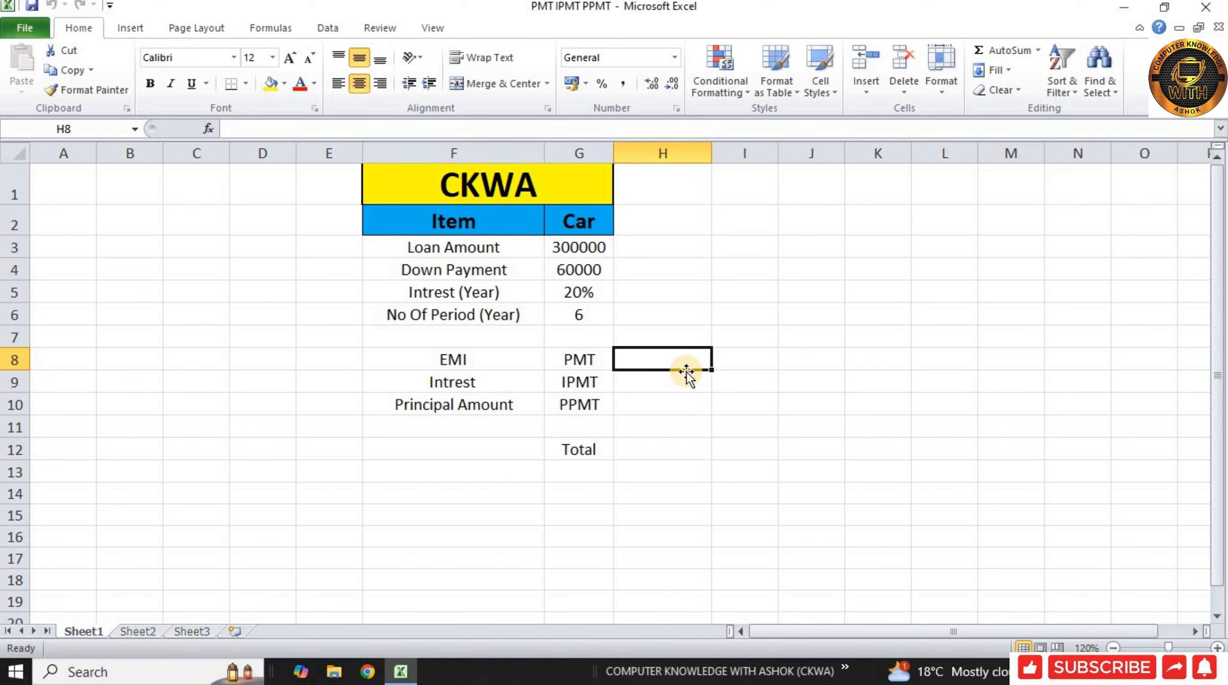
pyautogui.write('=')
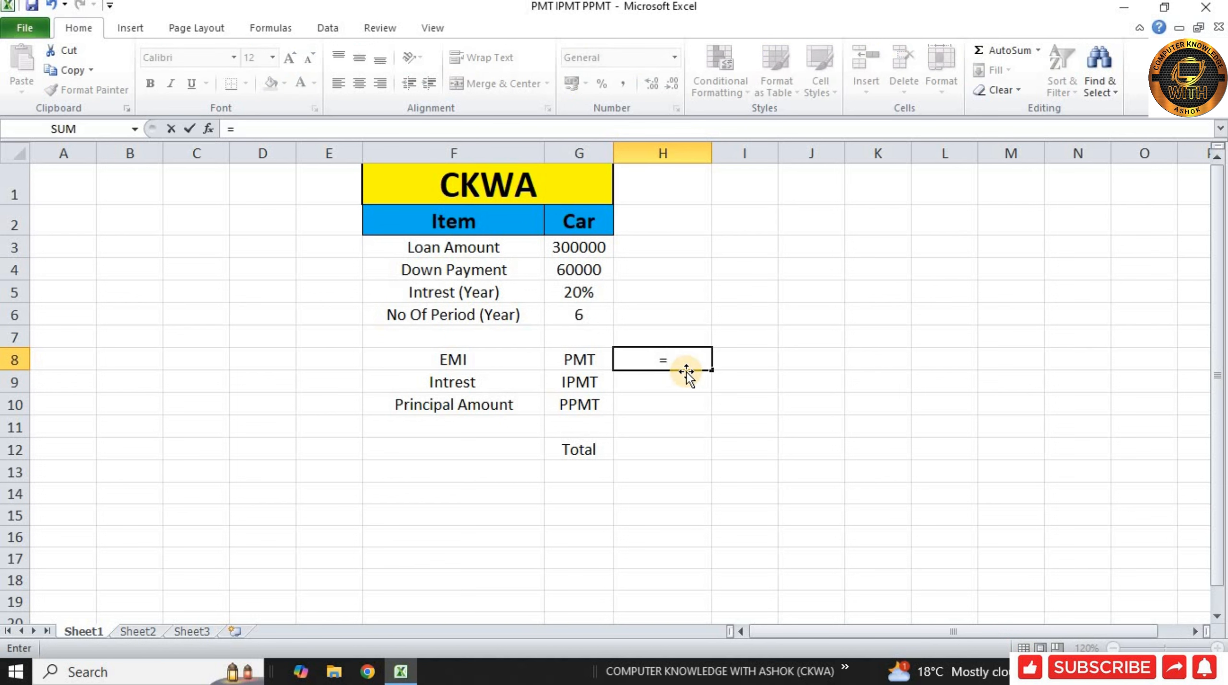
pyautogui.write('PMT')
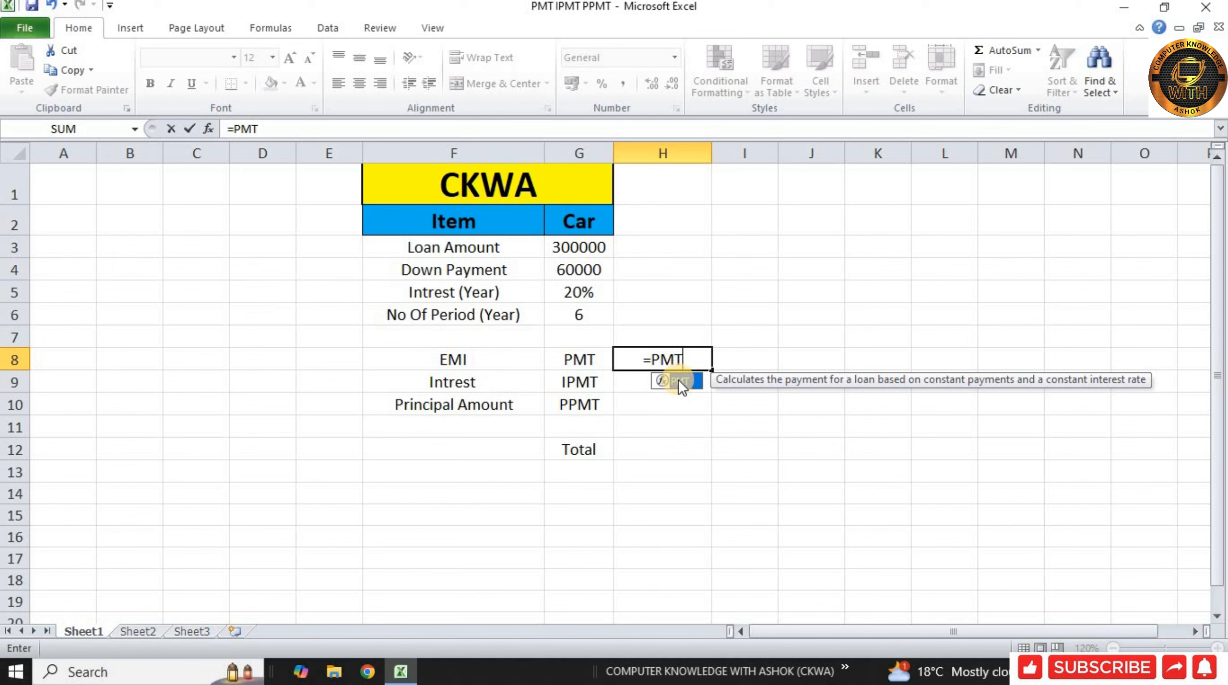
pyautogui.doubleClick(678, 380)
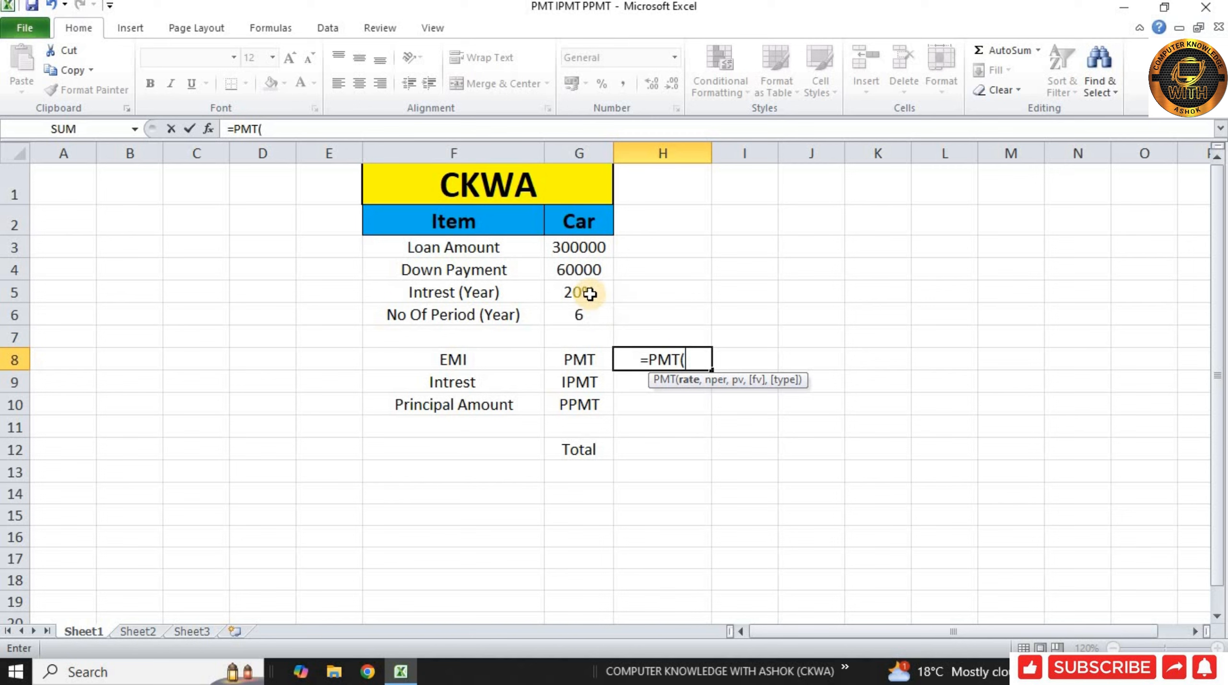
pyautogui.click(573, 291)
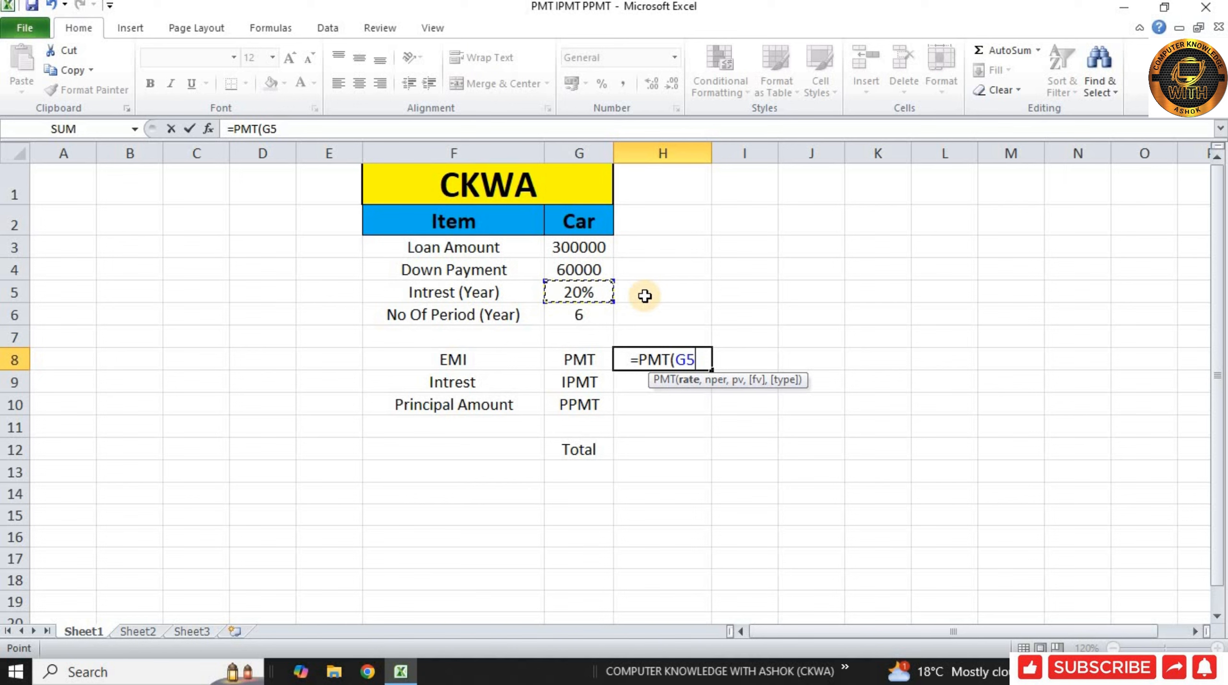
pyautogui.write('/')
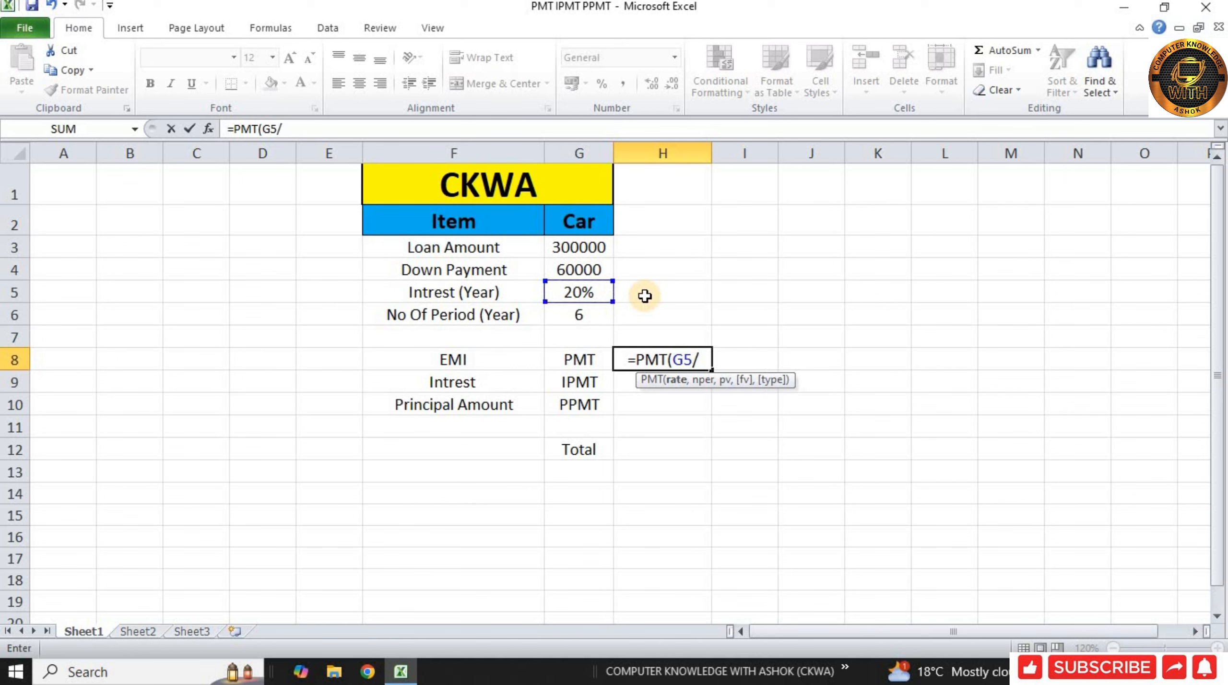
pyautogui.write('12')
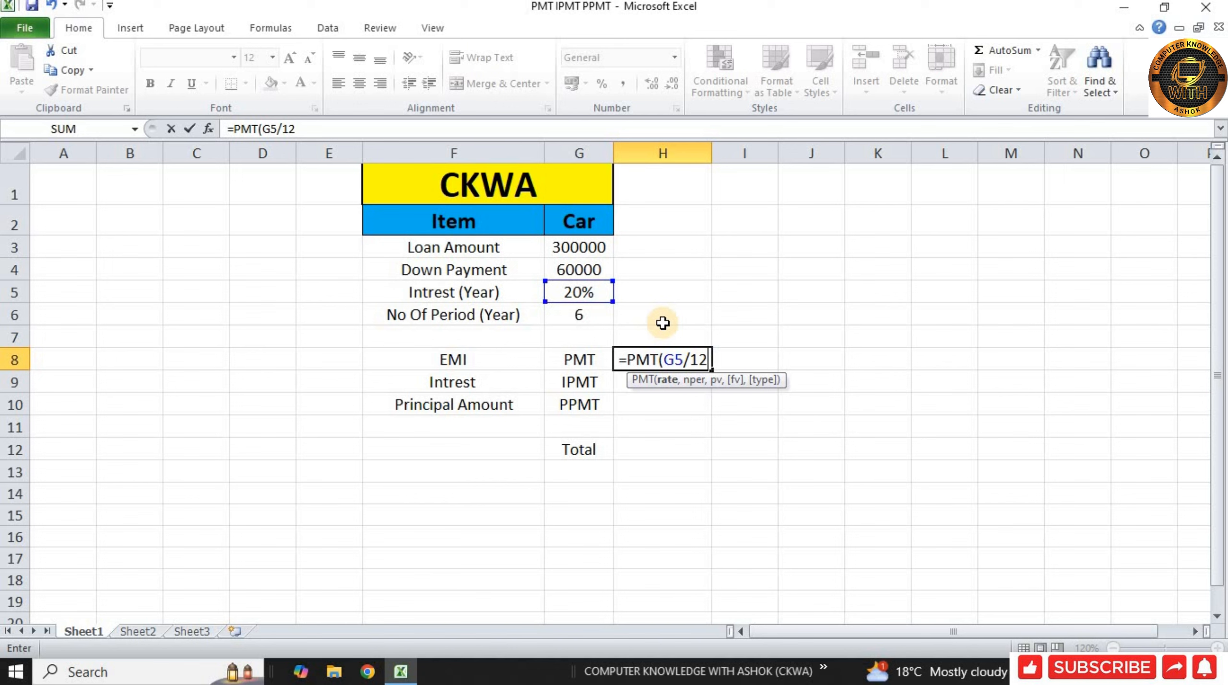
pyautogui.write(',')
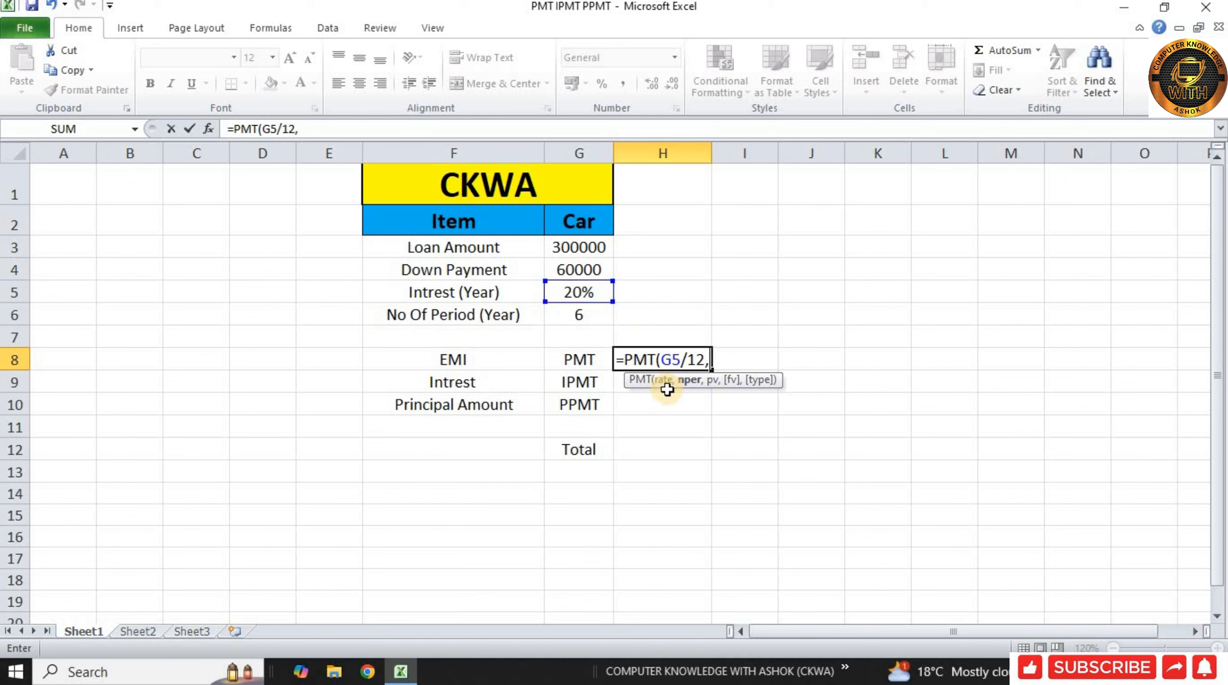
pyautogui.click(558, 318)
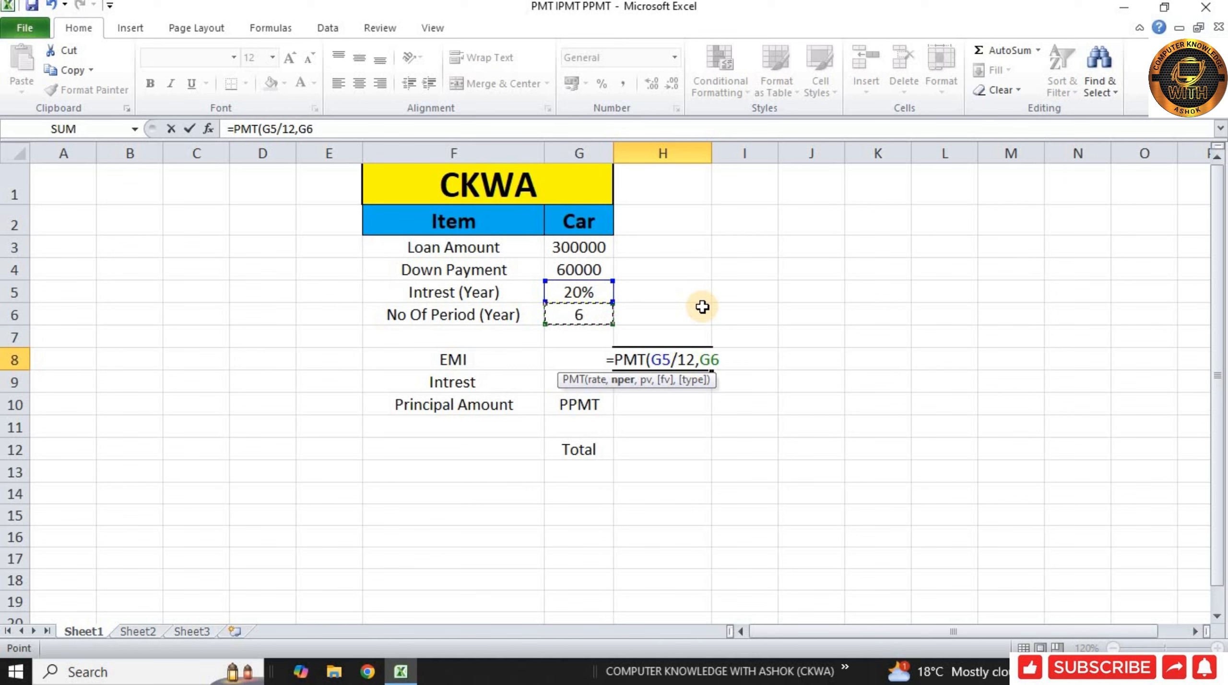
pyautogui.write('*')
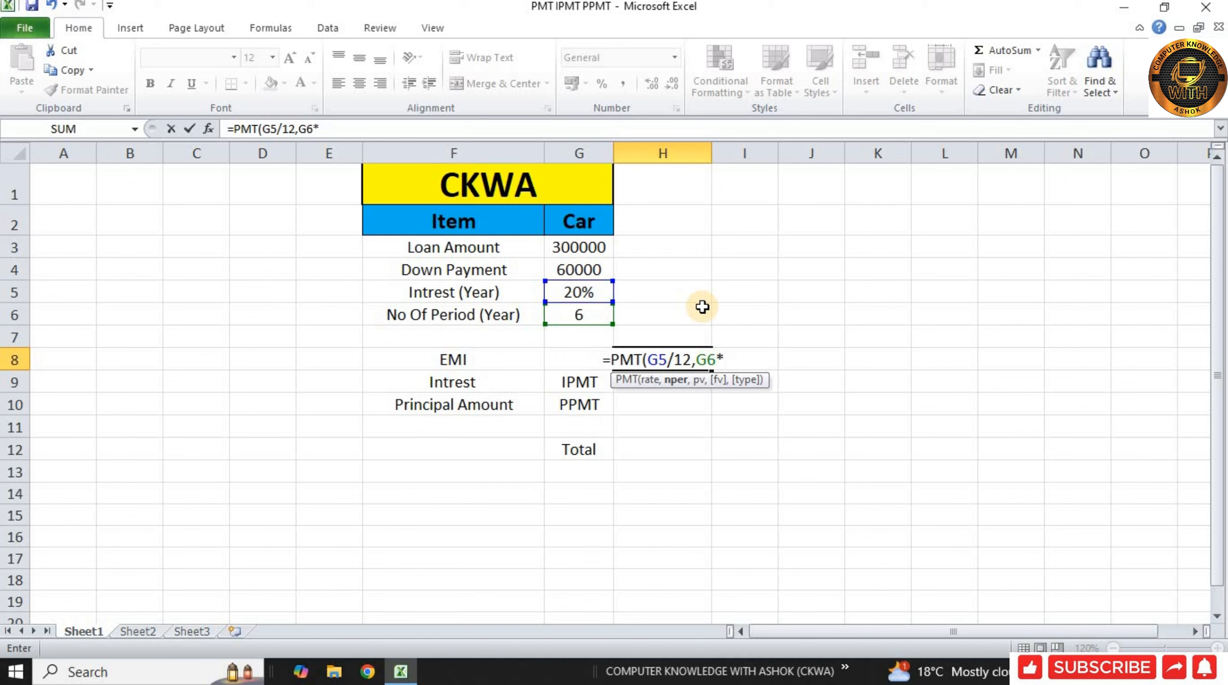
pyautogui.write('12')
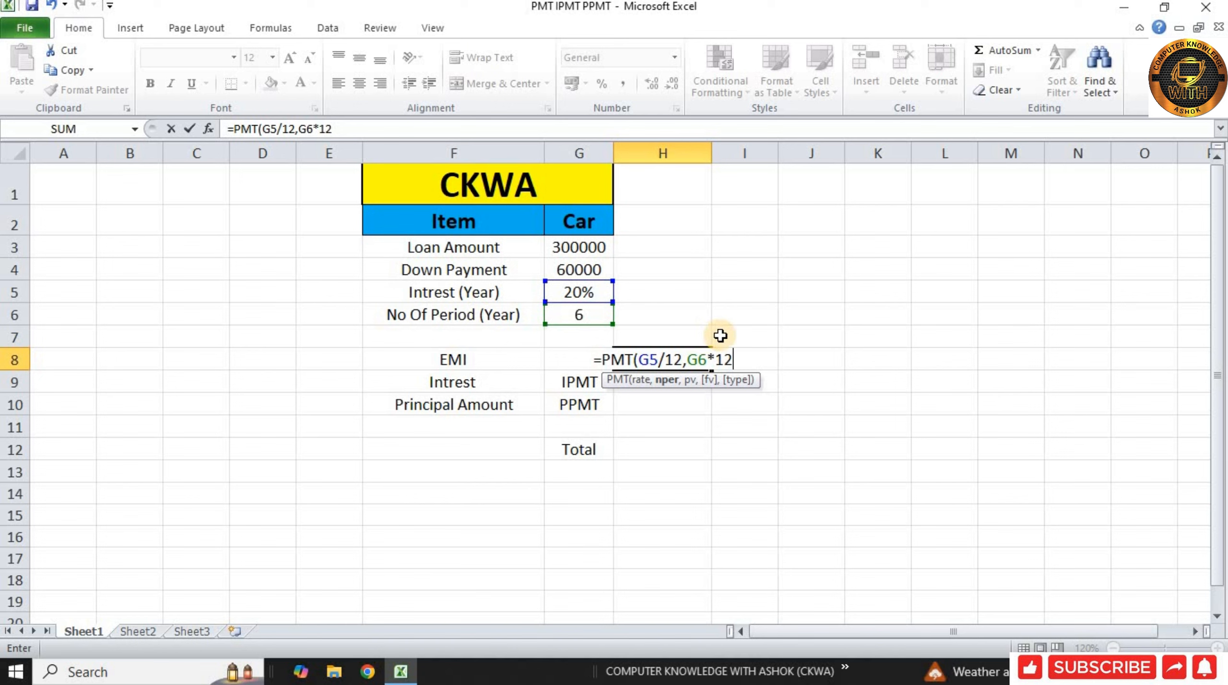
pyautogui.write(',')
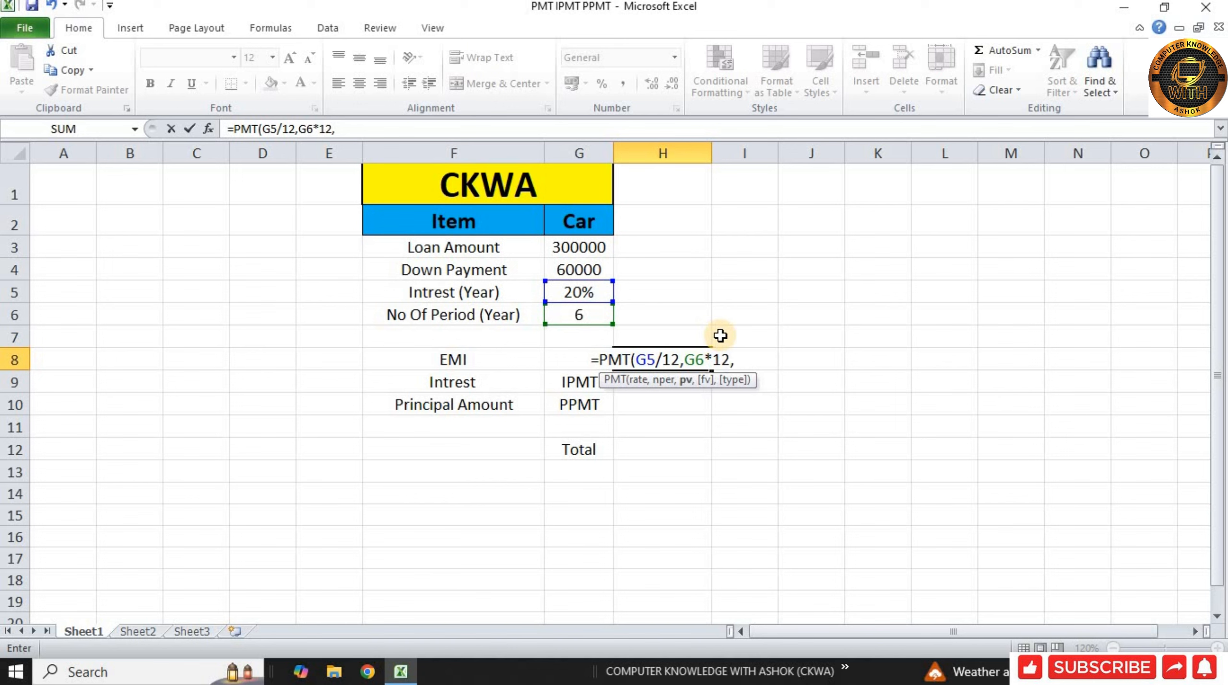
pyautogui.click(574, 245)
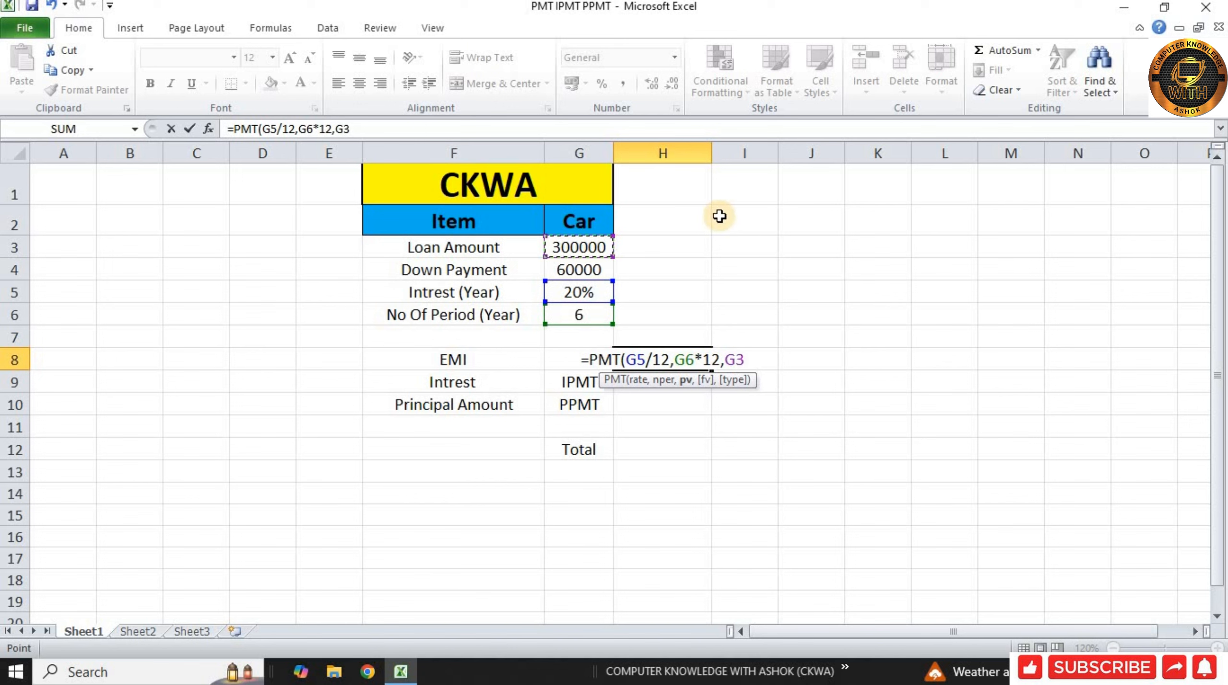
pyautogui.write('-')
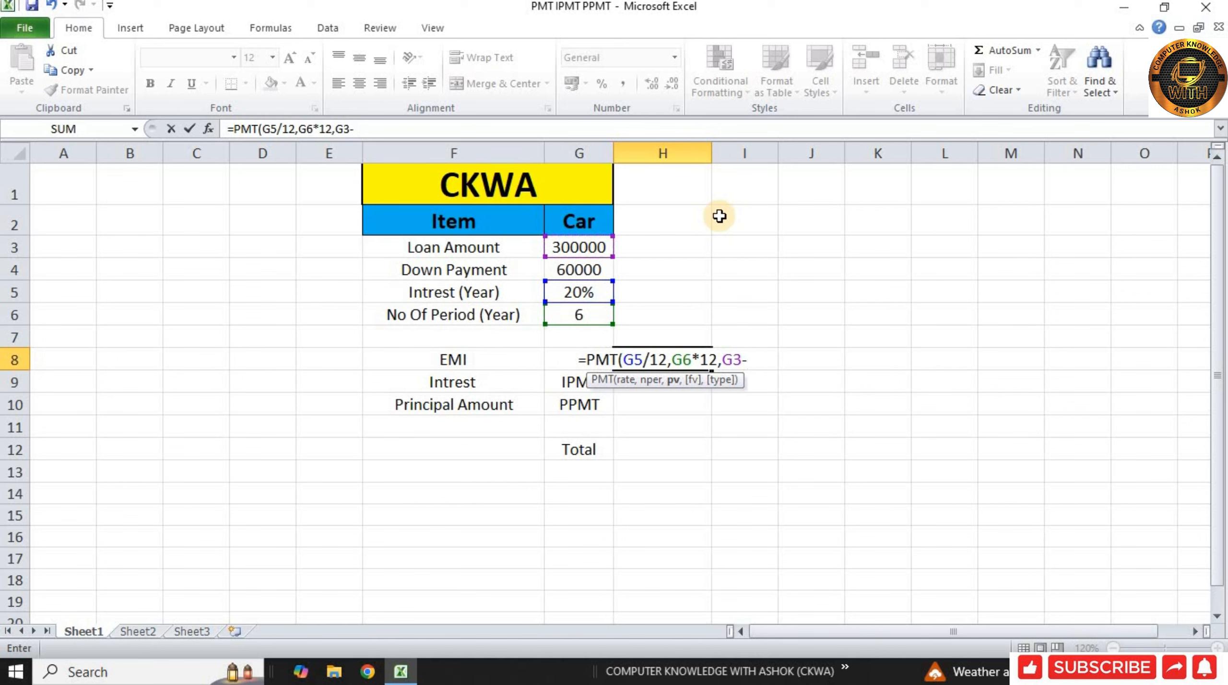
pyautogui.click(584, 267)
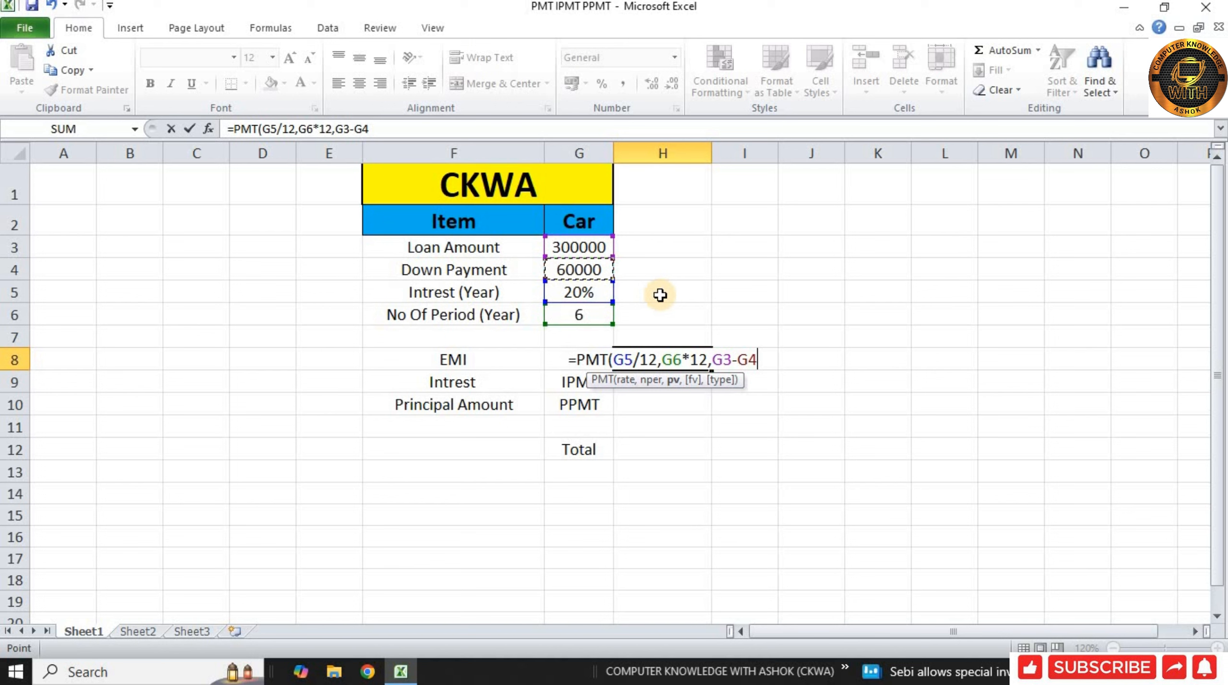
pyautogui.write(')')
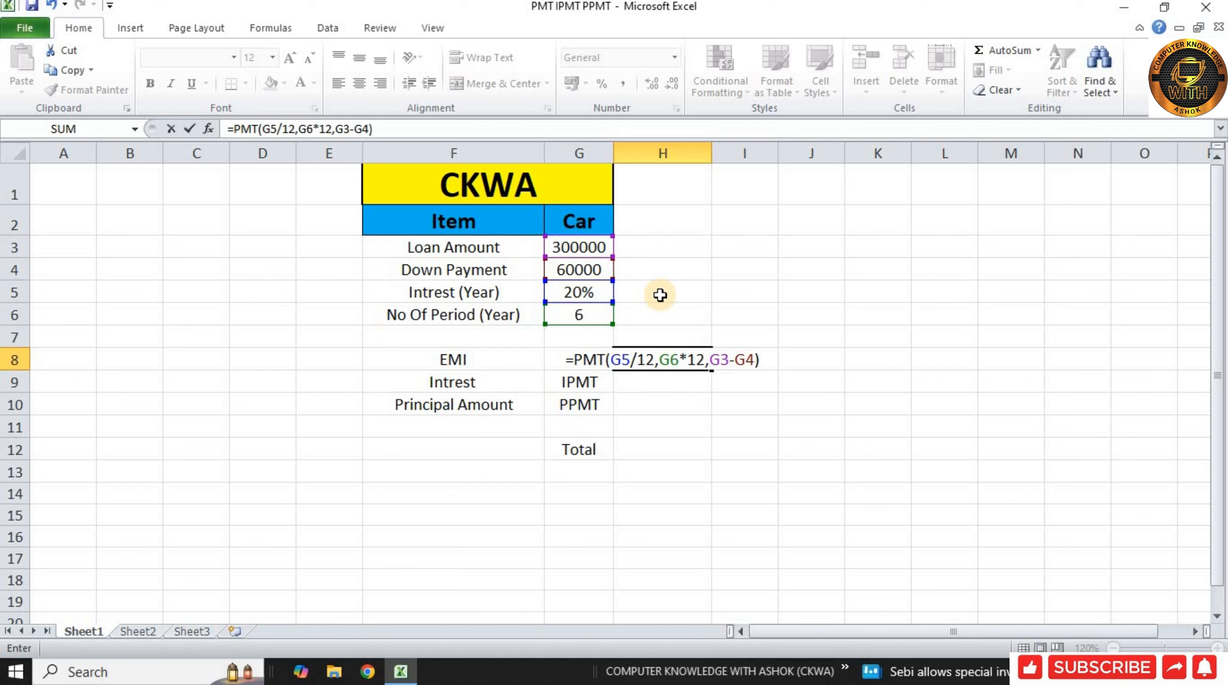
pyautogui.press('Return')
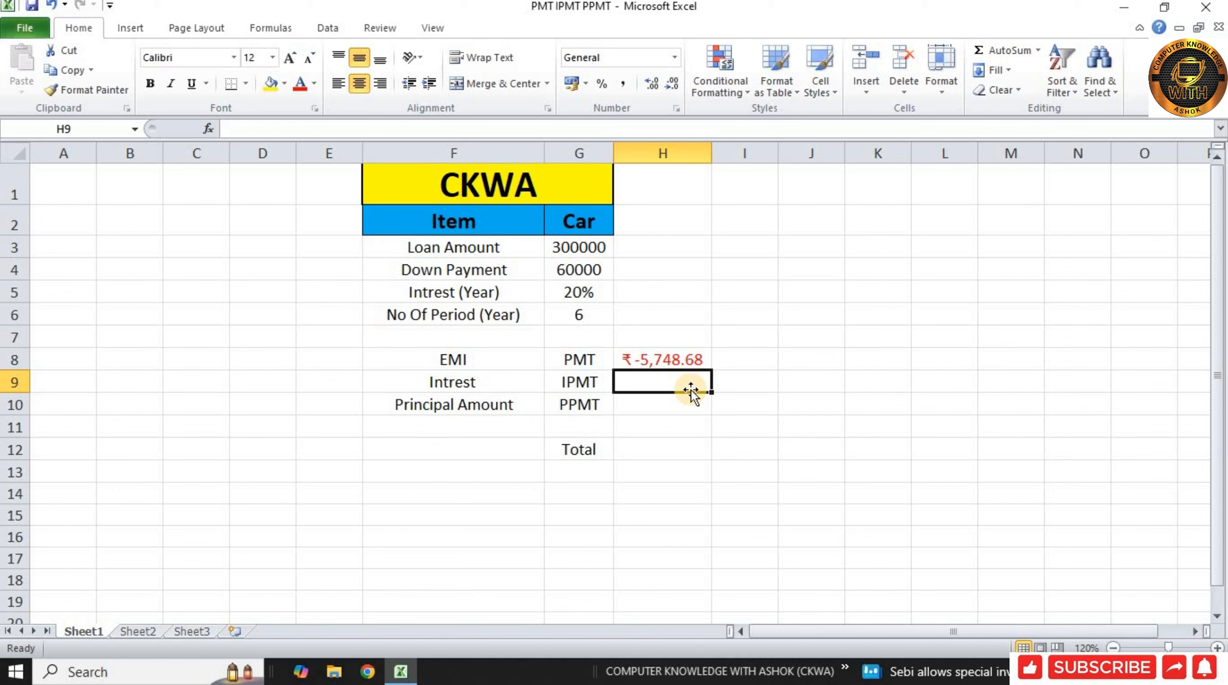
# Step: Apply the ₹ English (India) accounting number format to the EMI result in H8
pyautogui.click(694, 359)
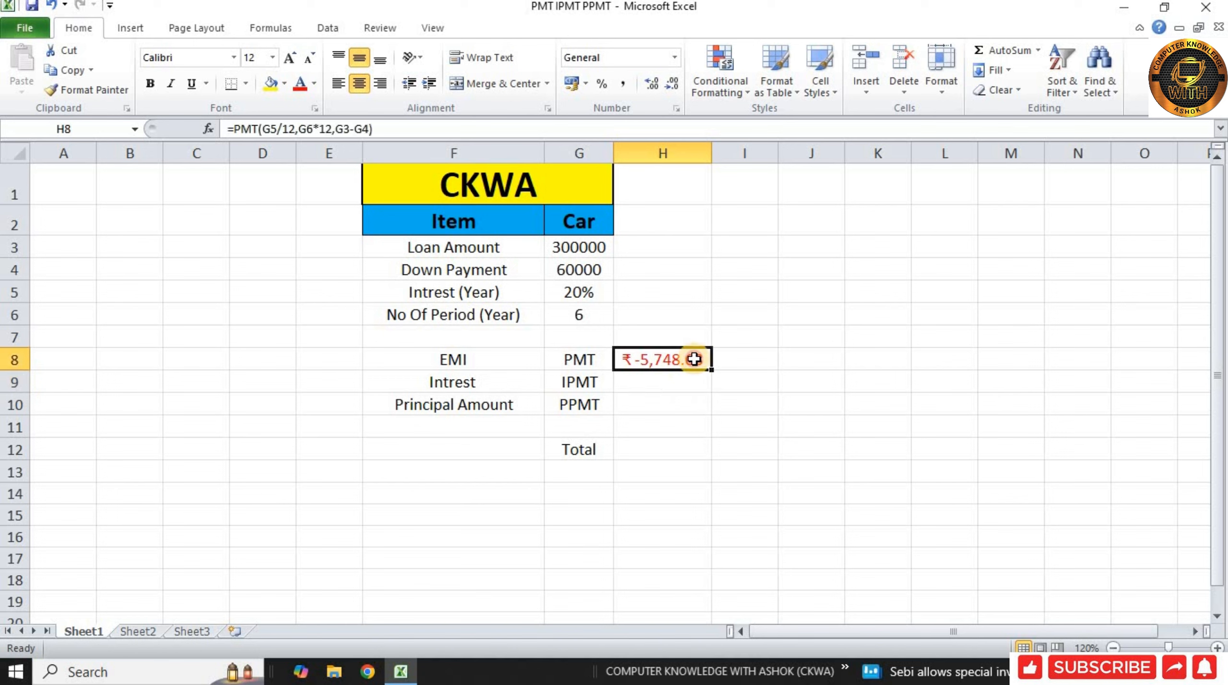
pyautogui.click(587, 80)
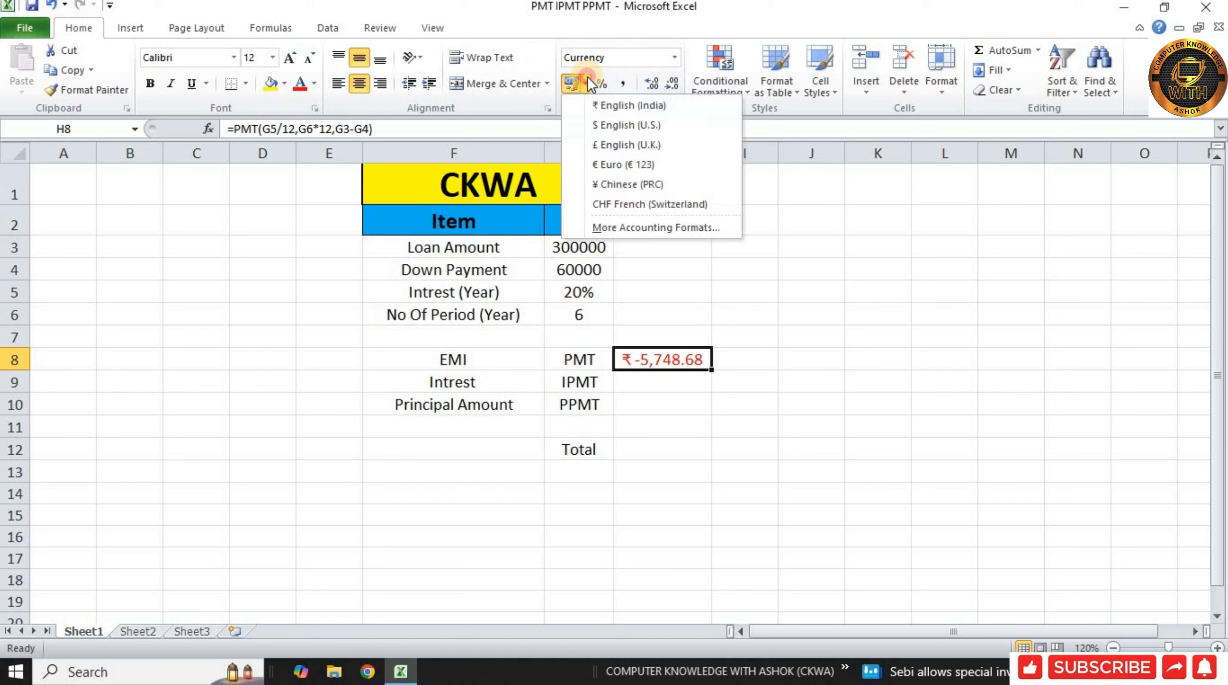
pyautogui.click(617, 126)
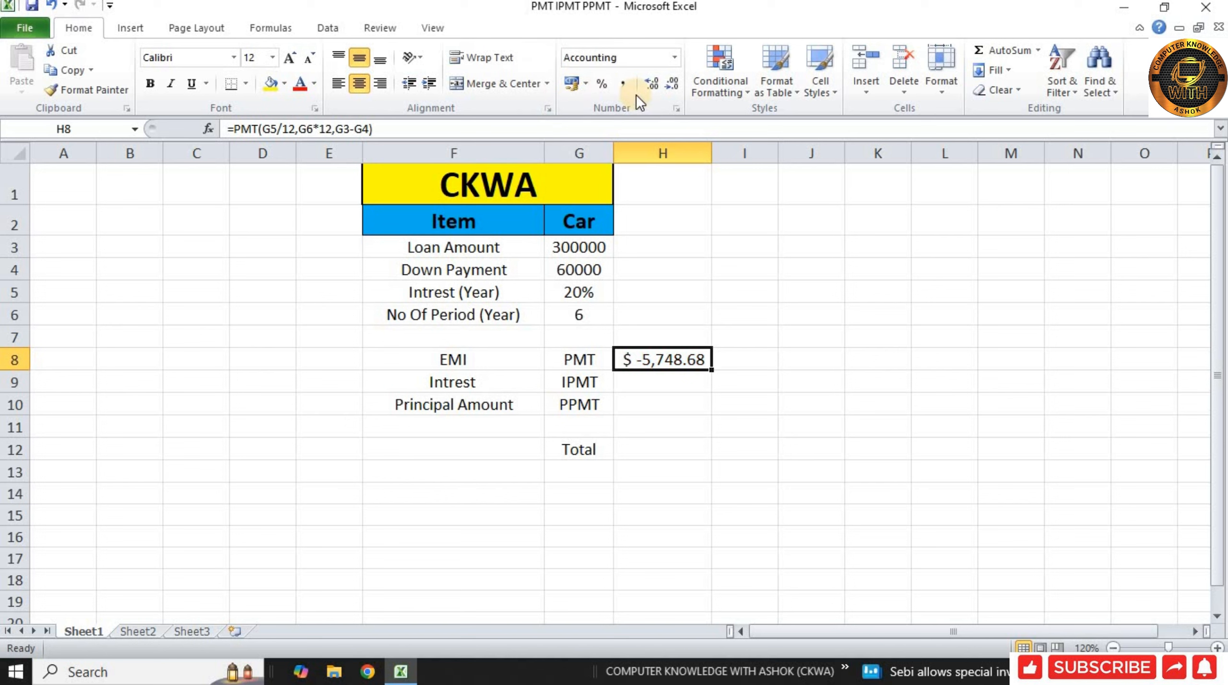
pyautogui.click(586, 83)
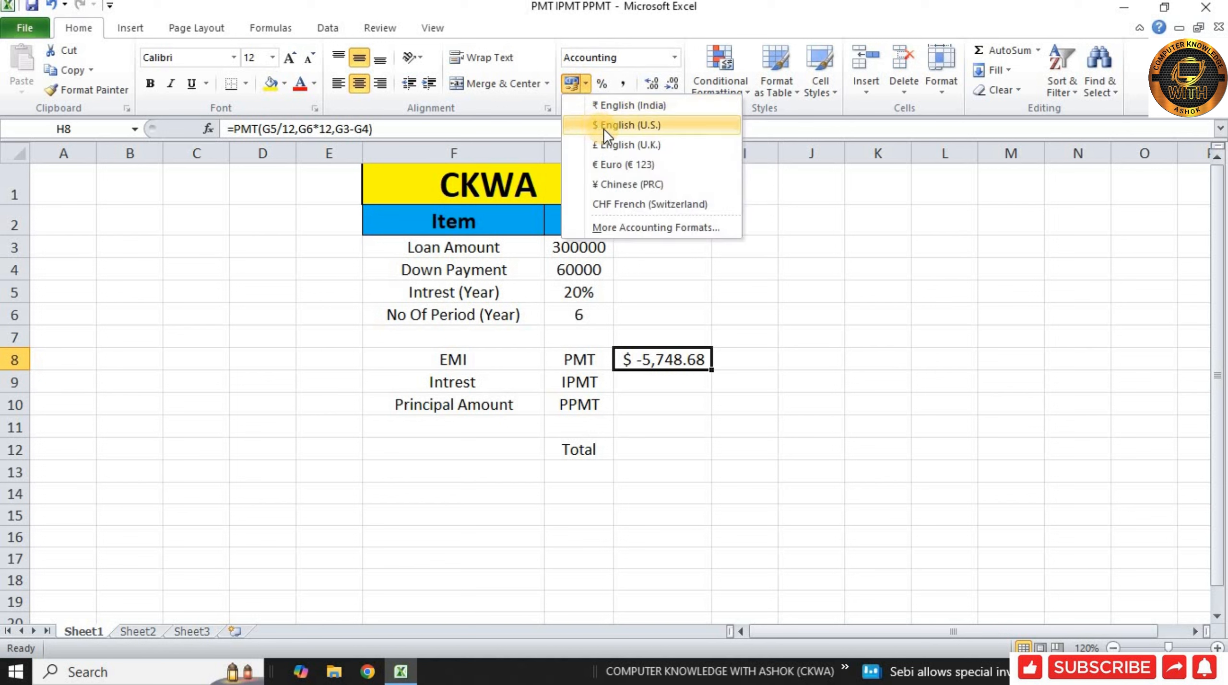
pyautogui.click(652, 103)
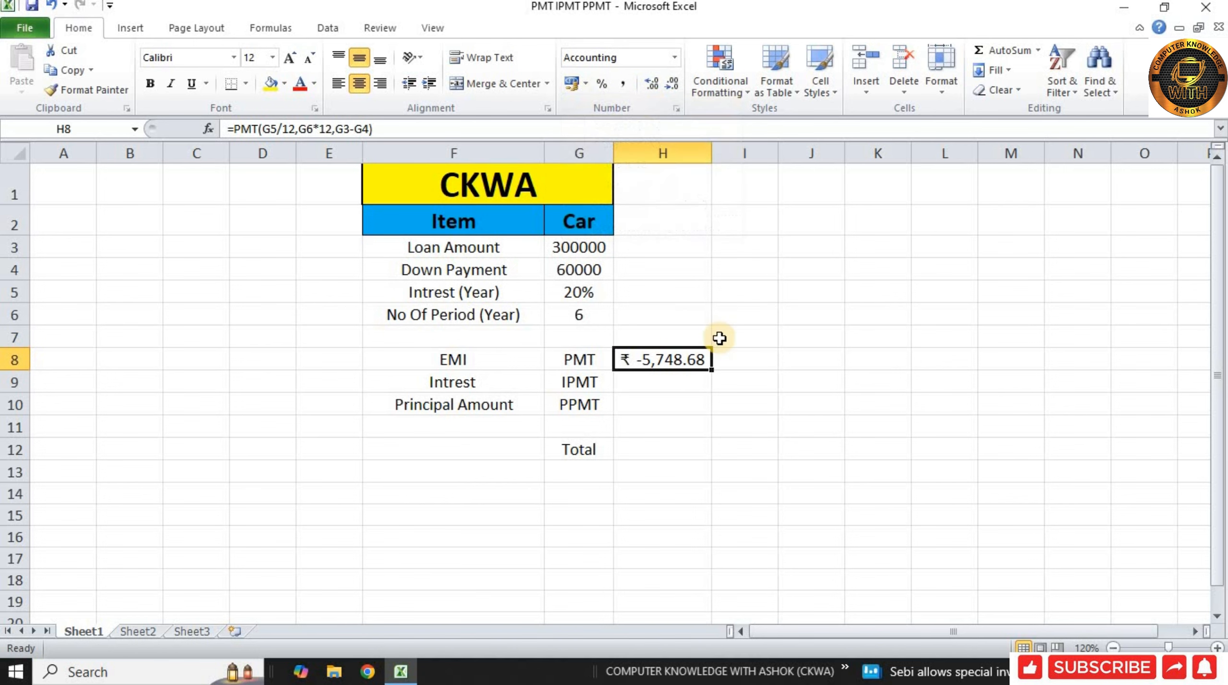
# Step: Enter the interest formula =IPMT(G5/12,1,G6*12,G3-G4) in cell H9
pyautogui.click(698, 385)
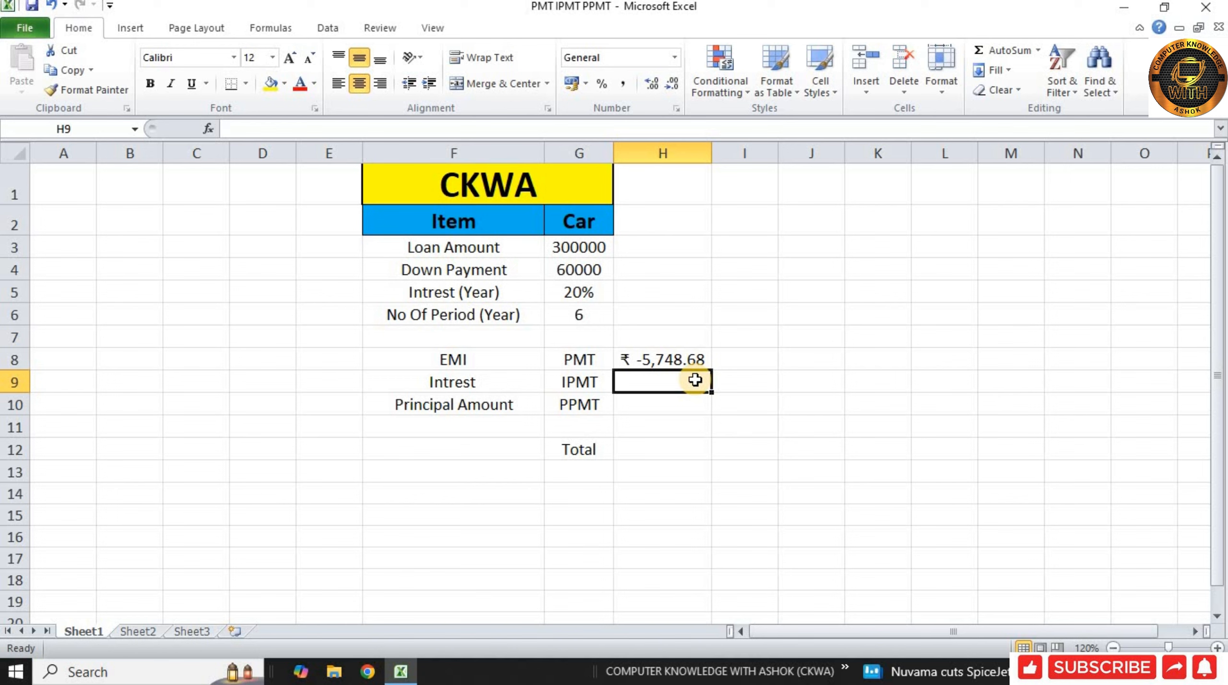
pyautogui.write('=')
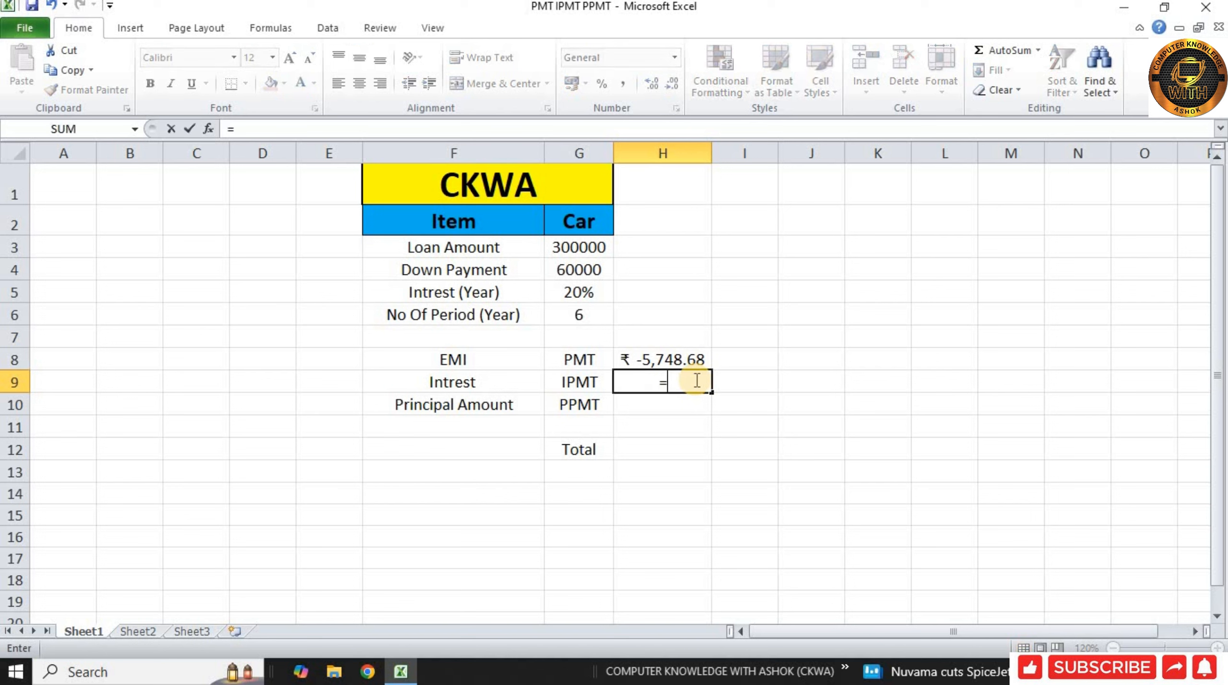
pyautogui.write('I')
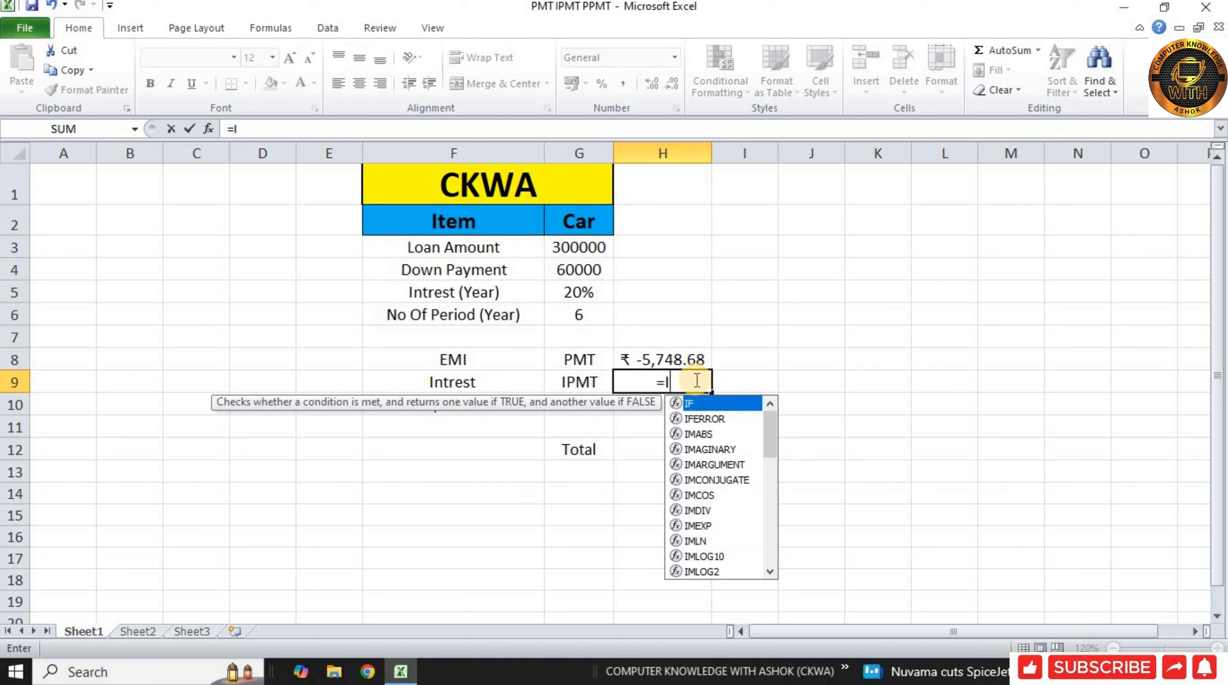
pyautogui.write('PMT')
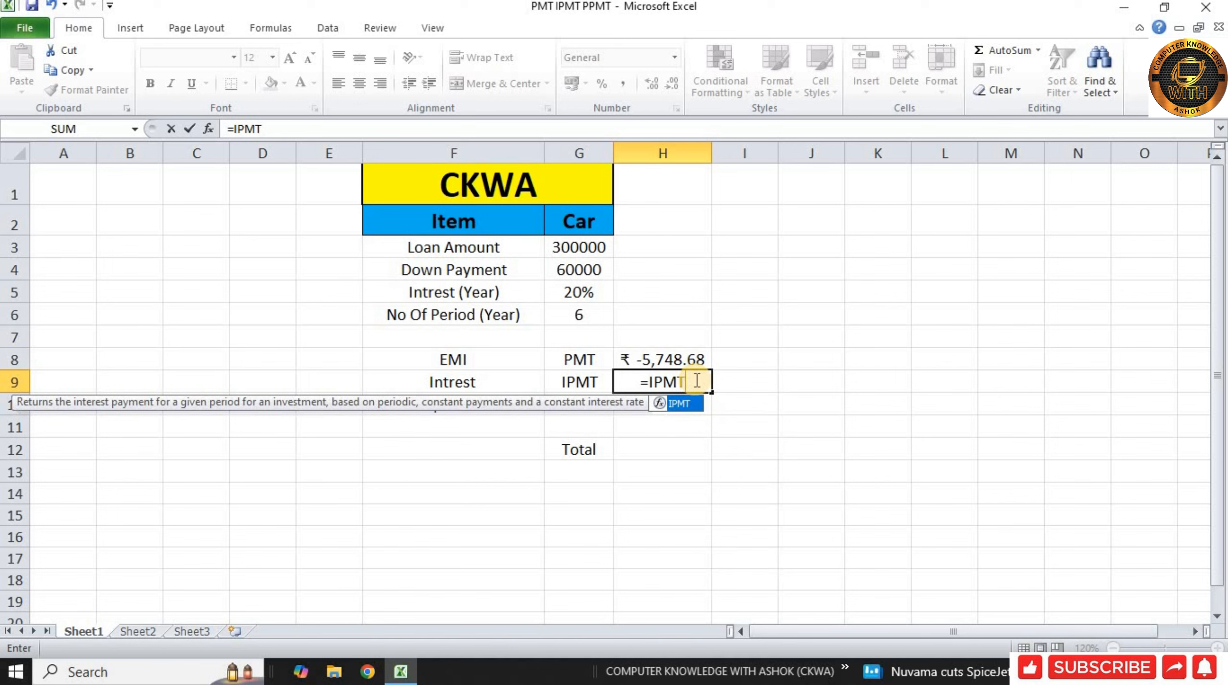
pyautogui.write('(')
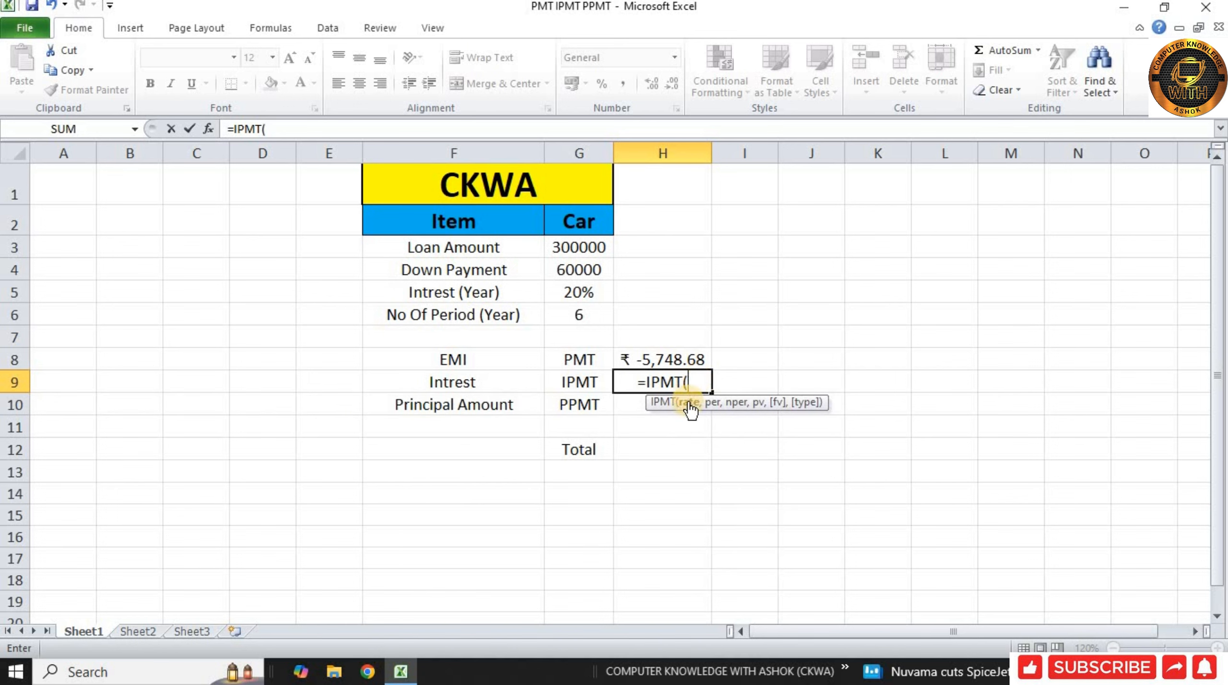
pyautogui.click(588, 297)
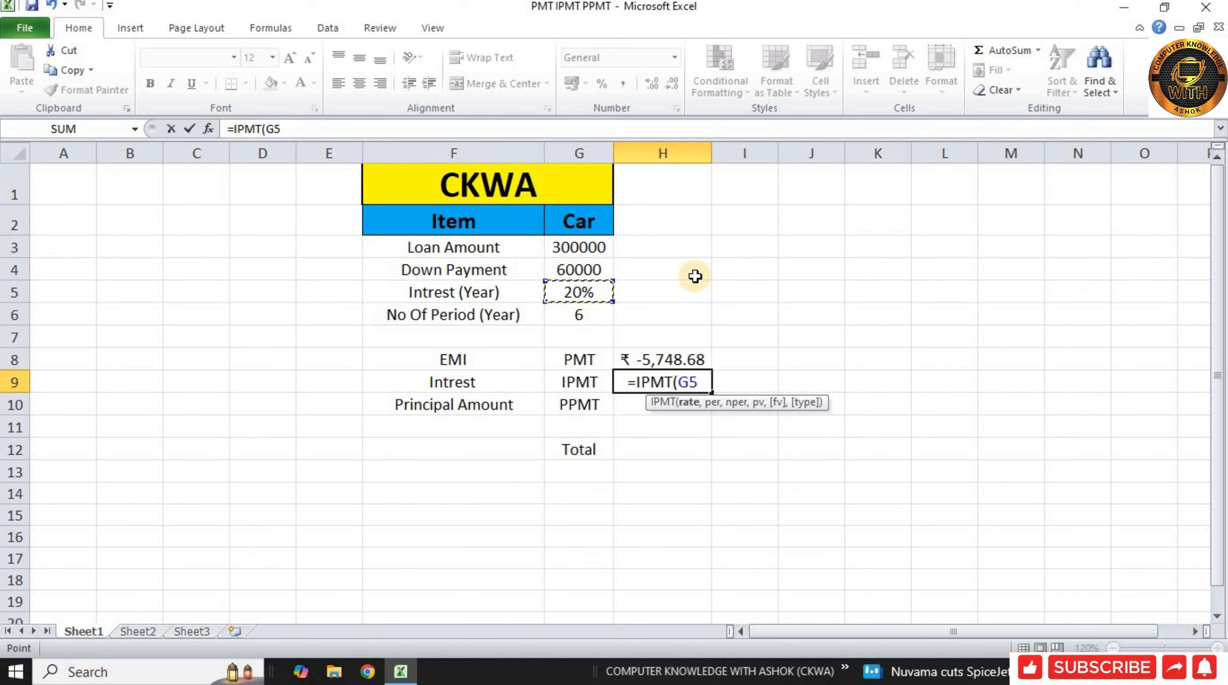
pyautogui.write('/')
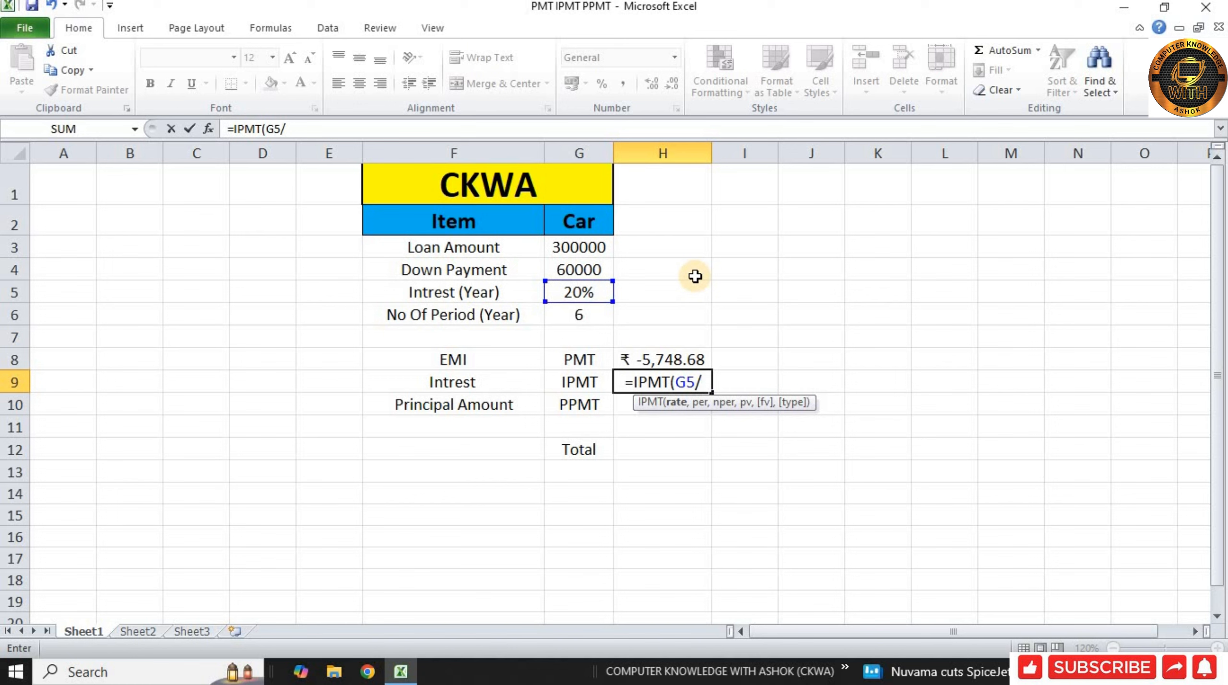
pyautogui.write('12')
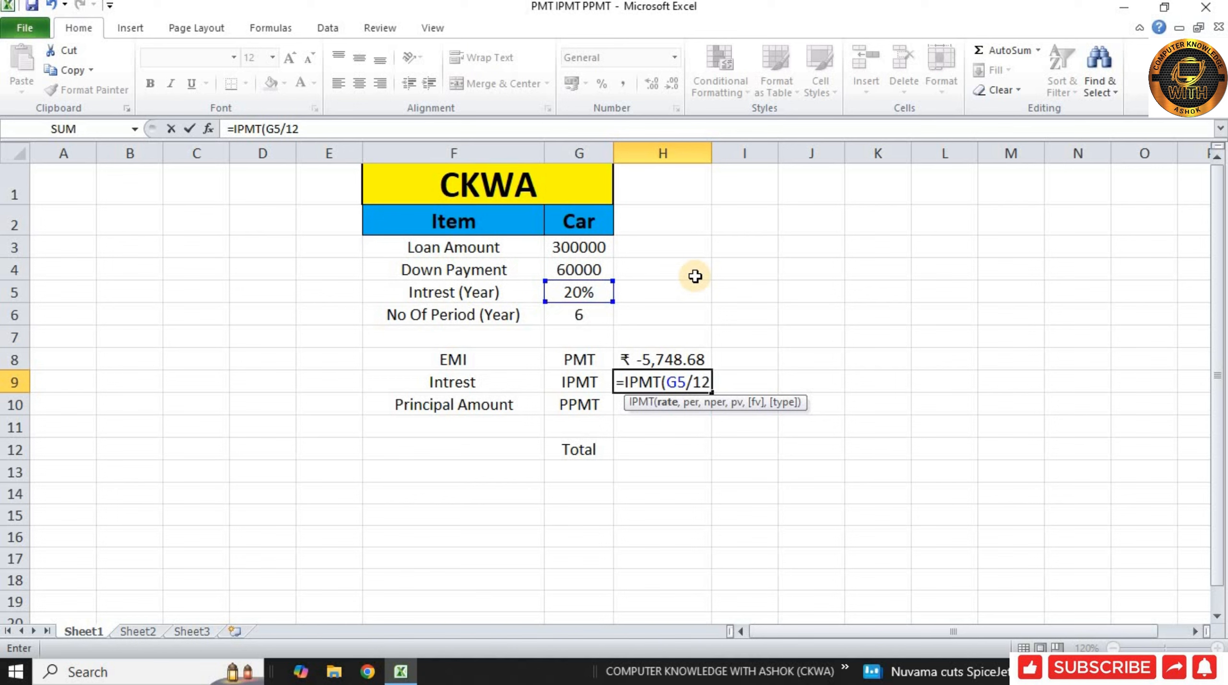
pyautogui.write(',')
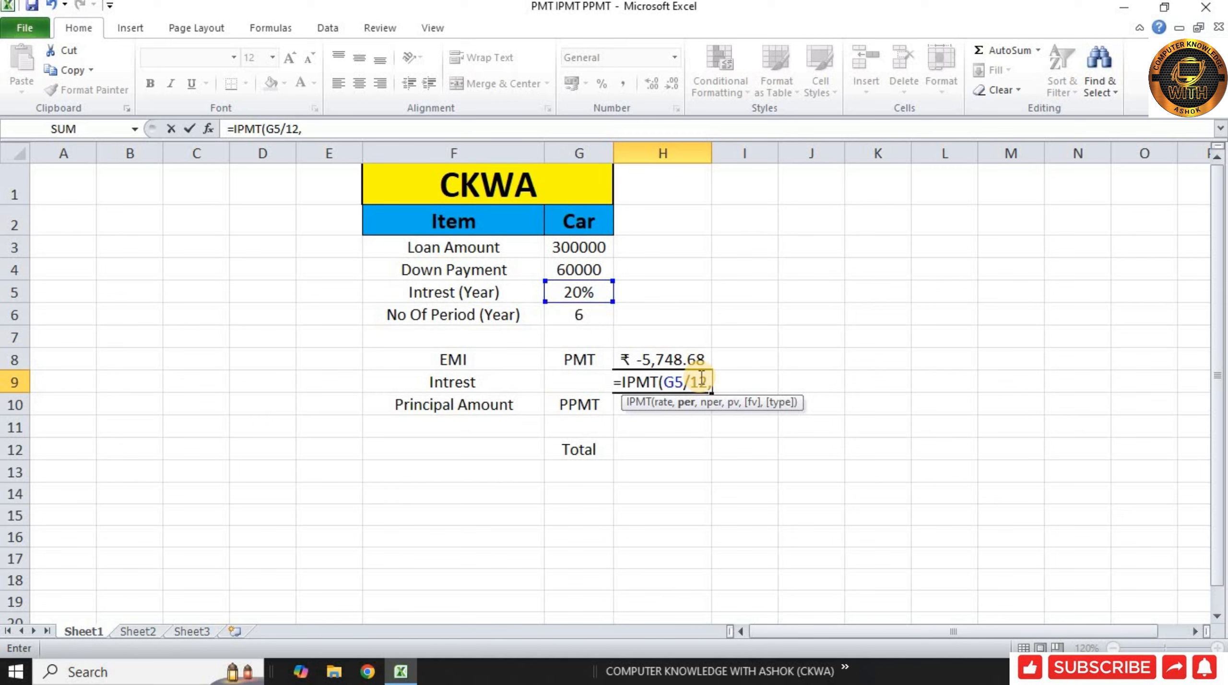
pyautogui.write('1')
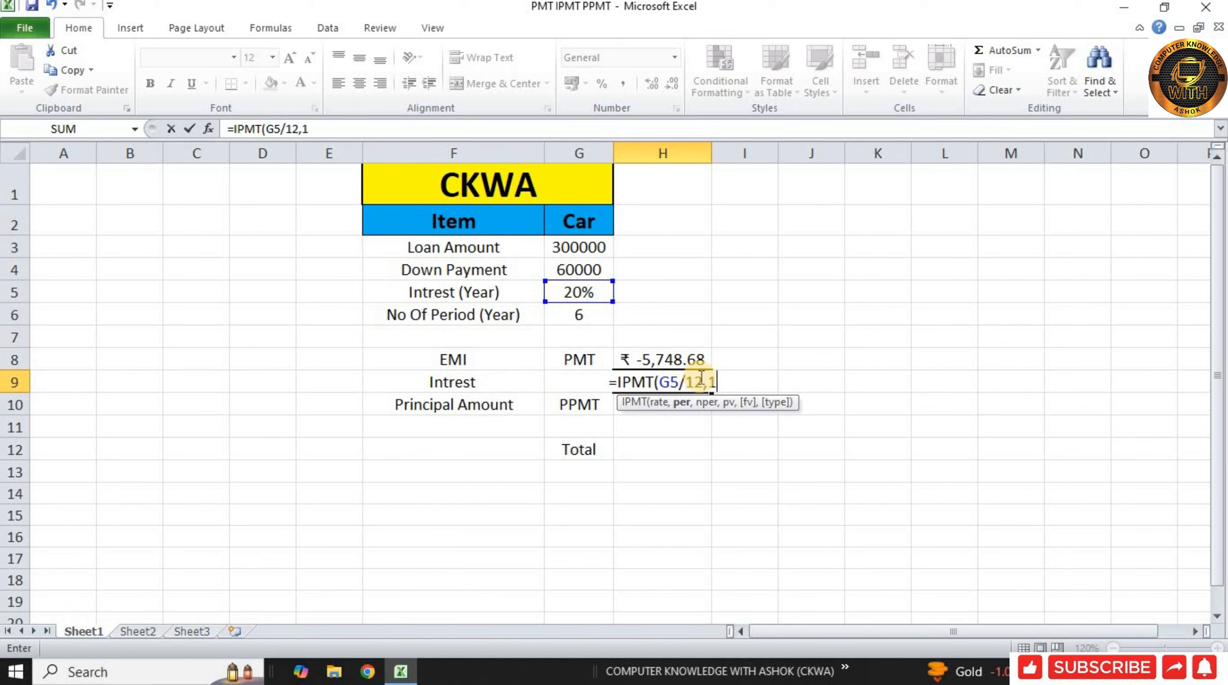
pyautogui.write(',')
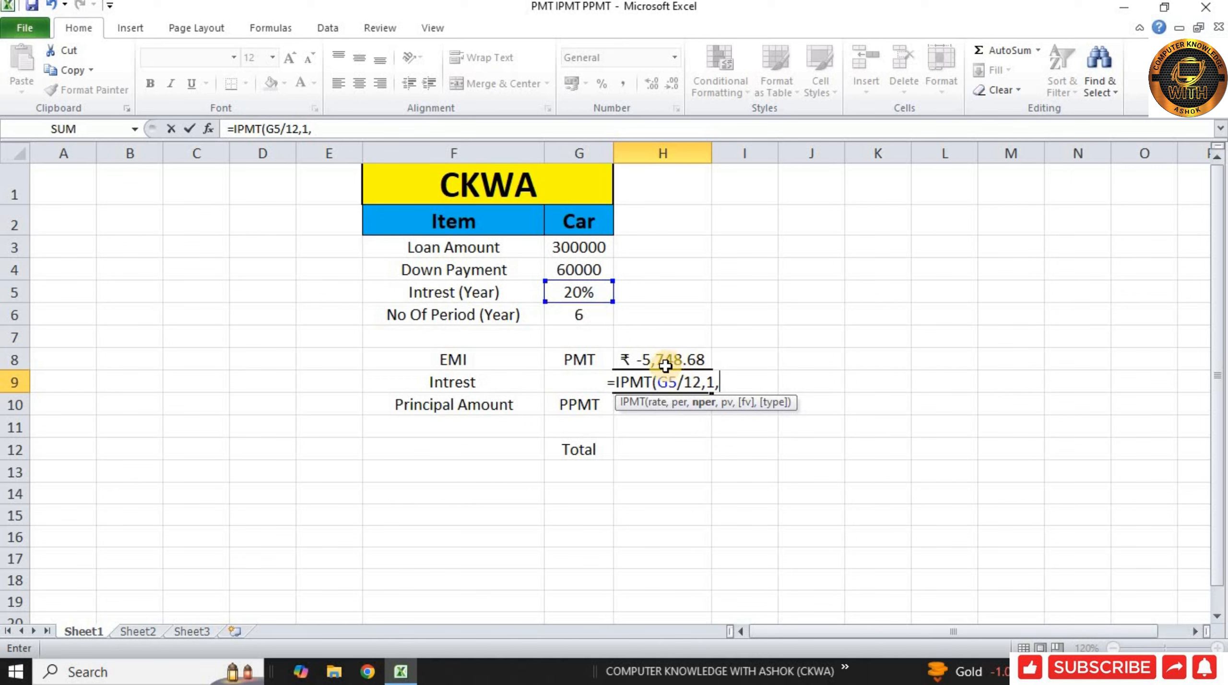
pyautogui.click(580, 317)
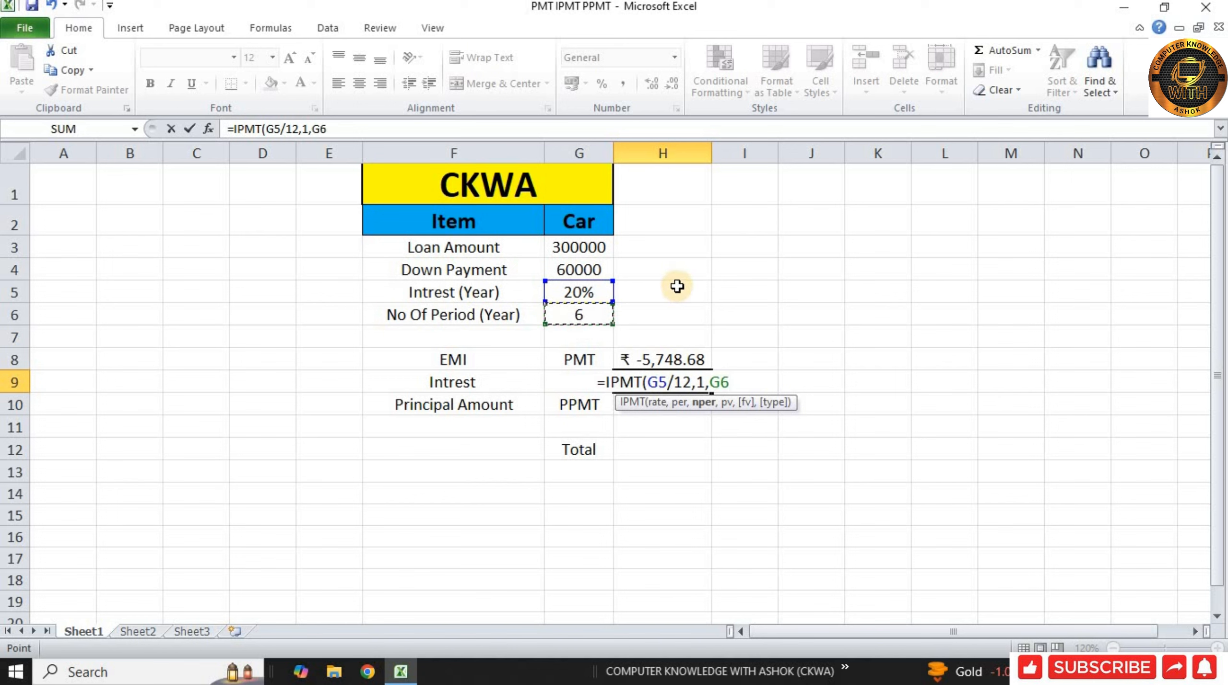
pyautogui.write('*')
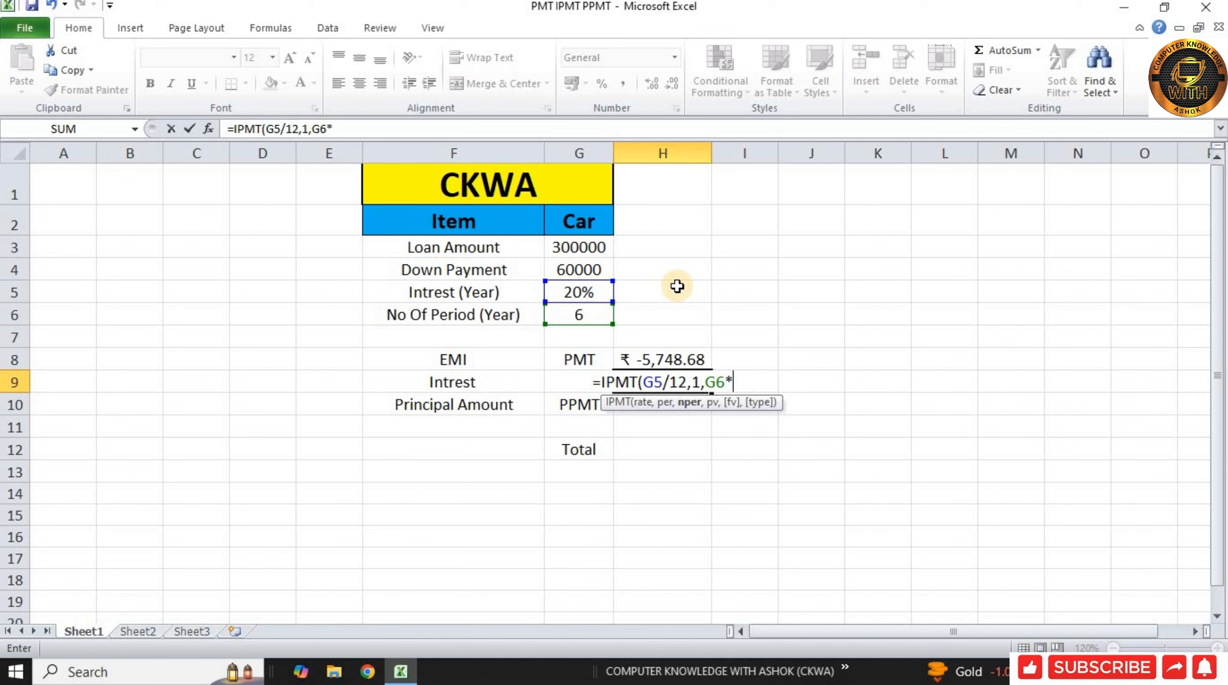
pyautogui.write('12')
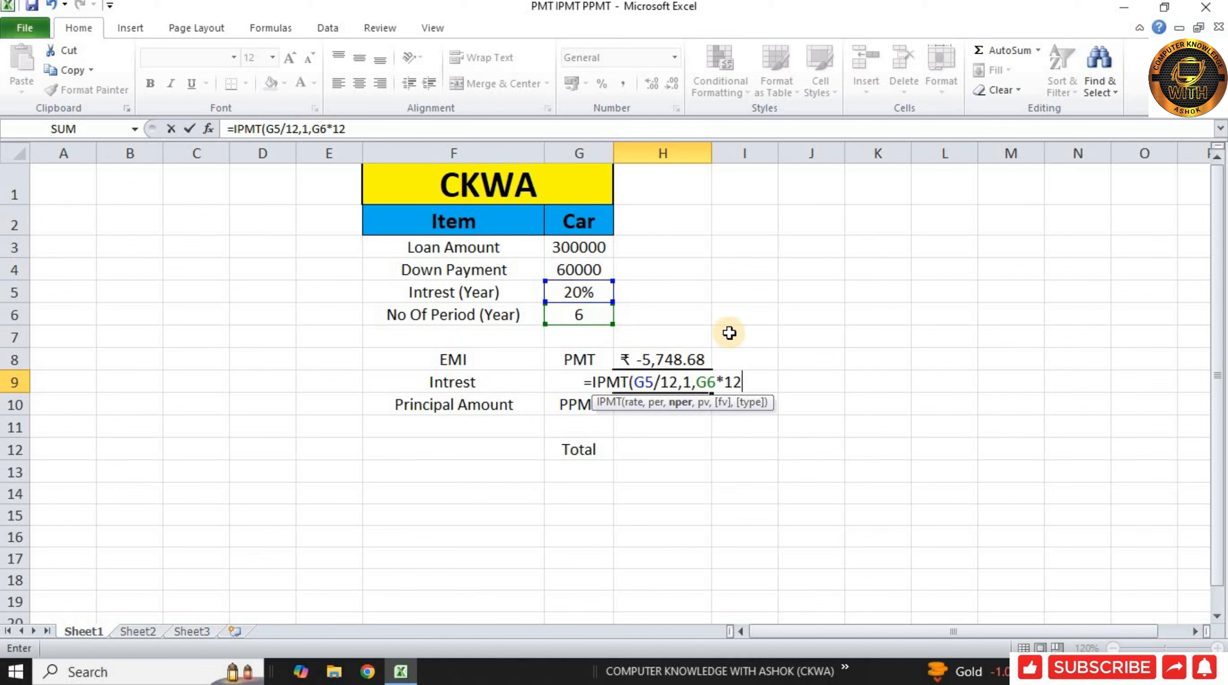
pyautogui.write(',')
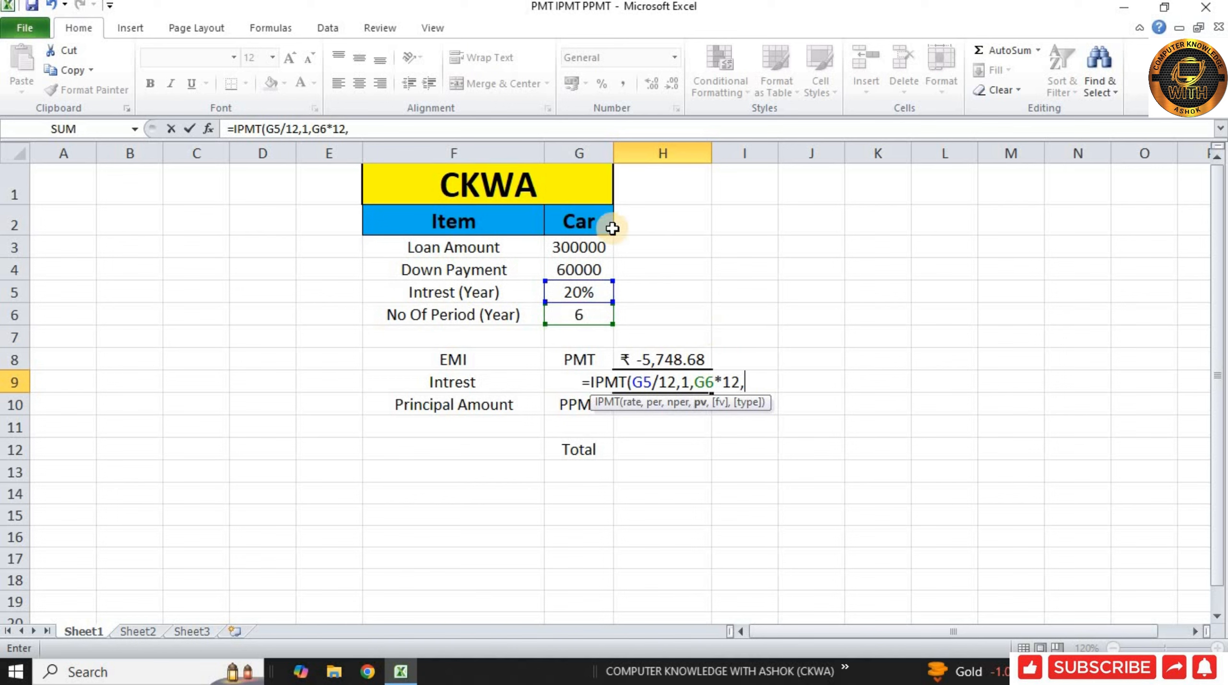
pyautogui.click(582, 242)
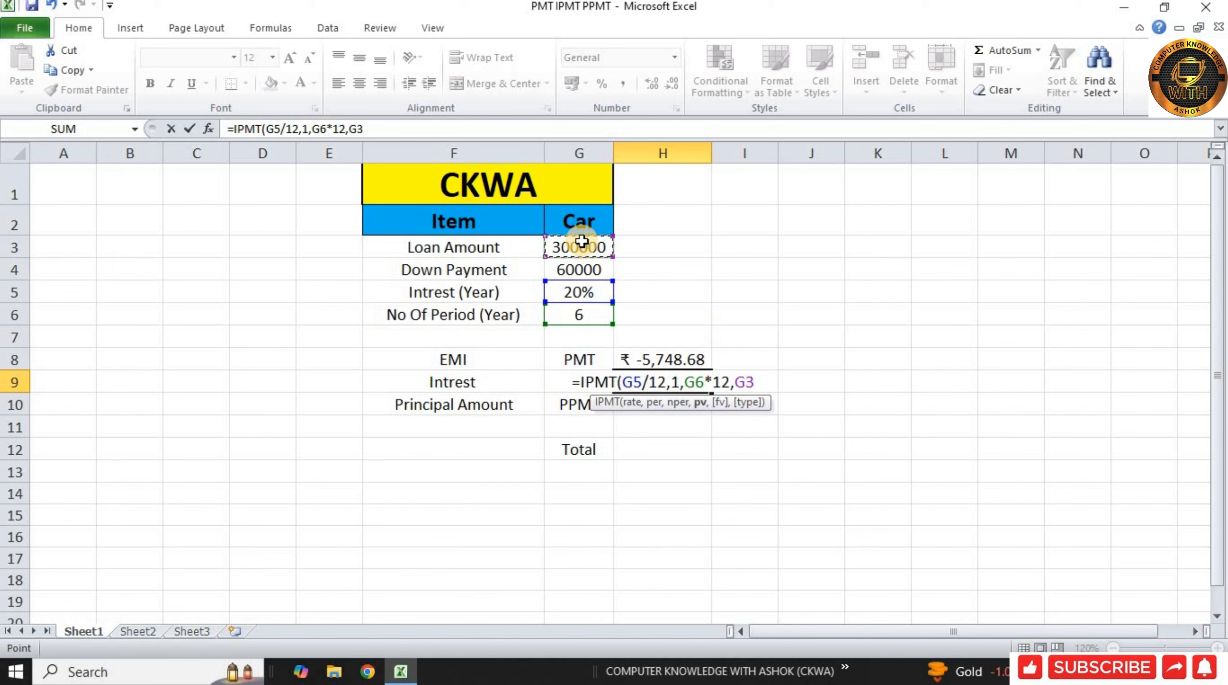
pyautogui.write('-')
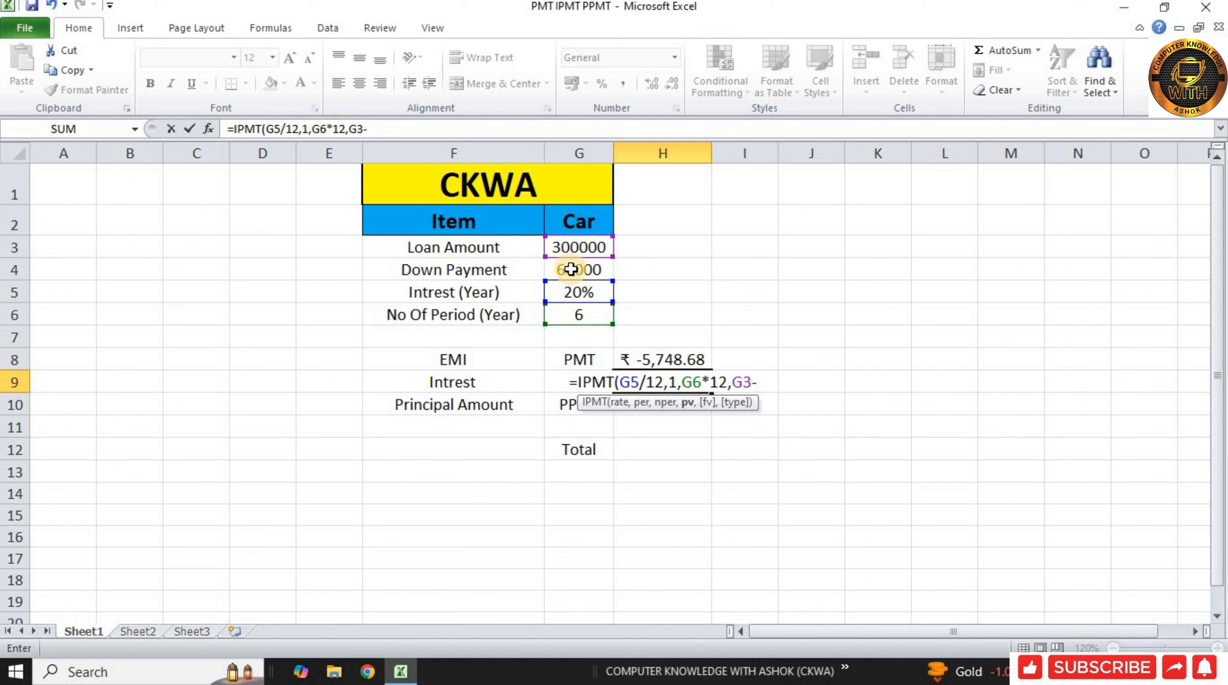
pyautogui.click(571, 269)
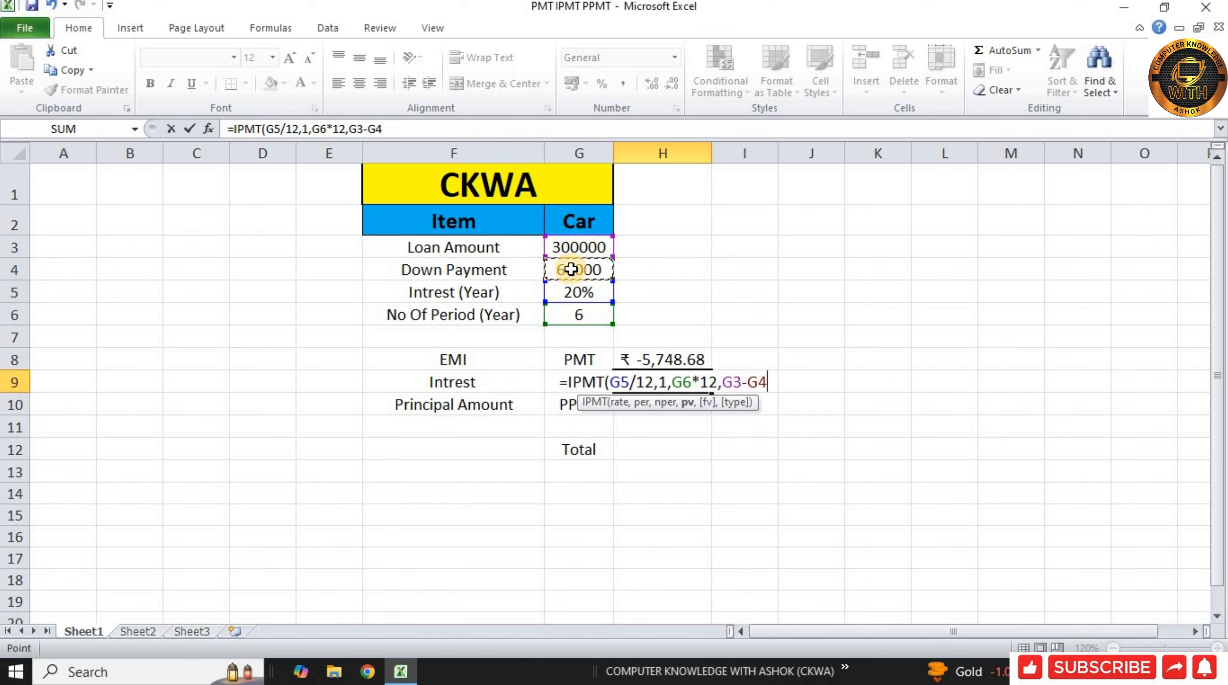
pyautogui.write(')')
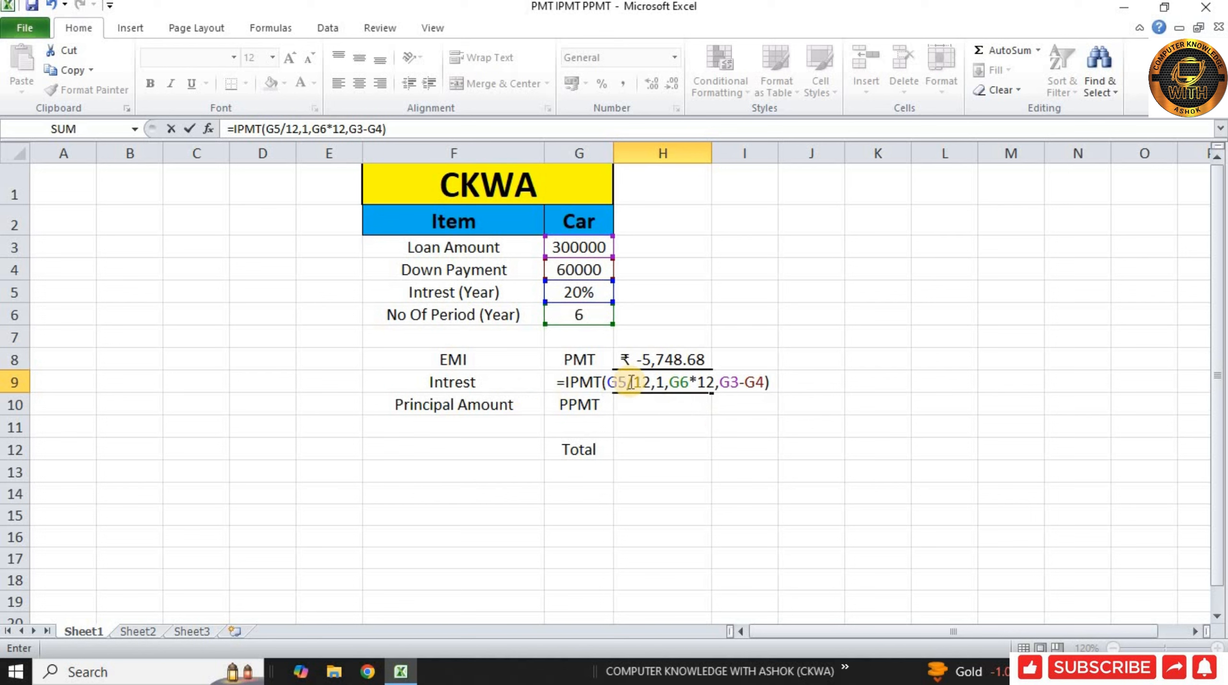
pyautogui.click(664, 383)
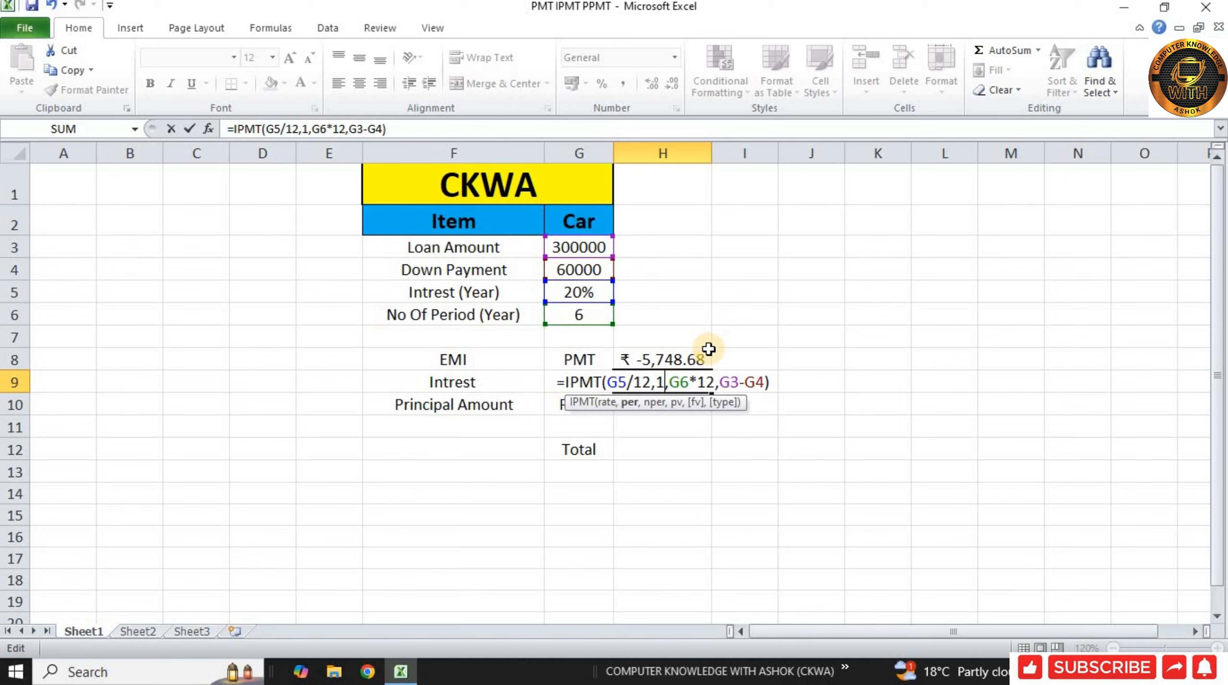
pyautogui.press('Return')
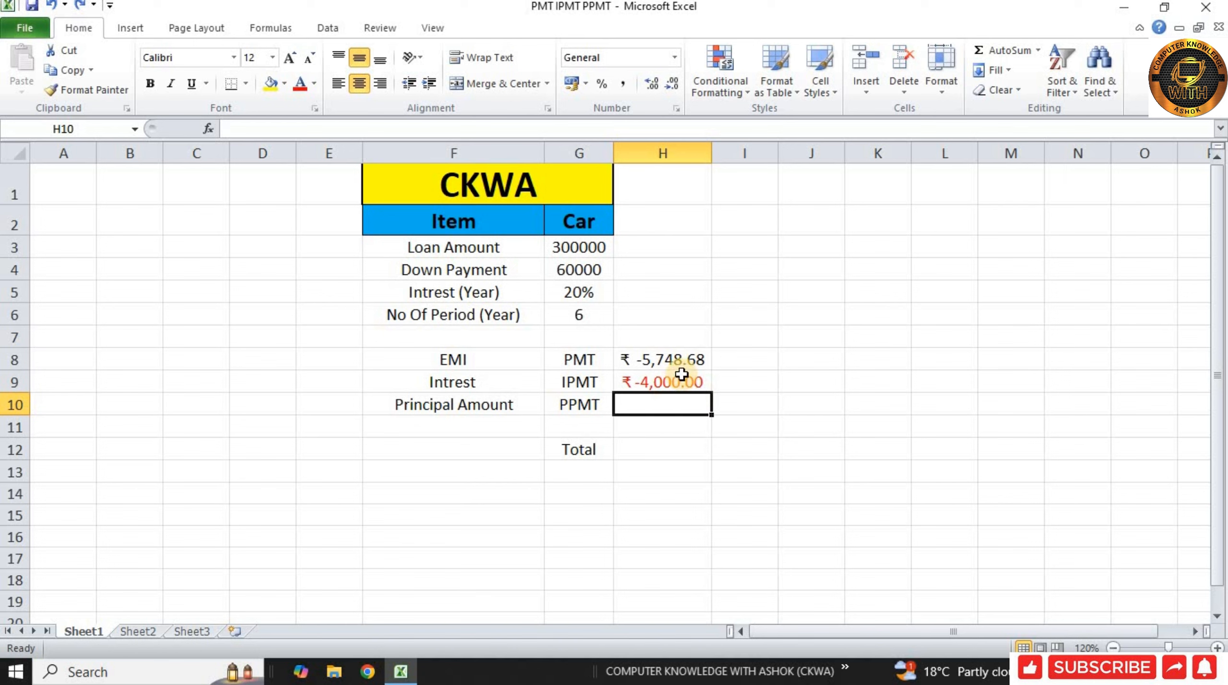
# Step: Change the period argument of the IPMT formula in H9 to 10
pyautogui.click(703, 359)
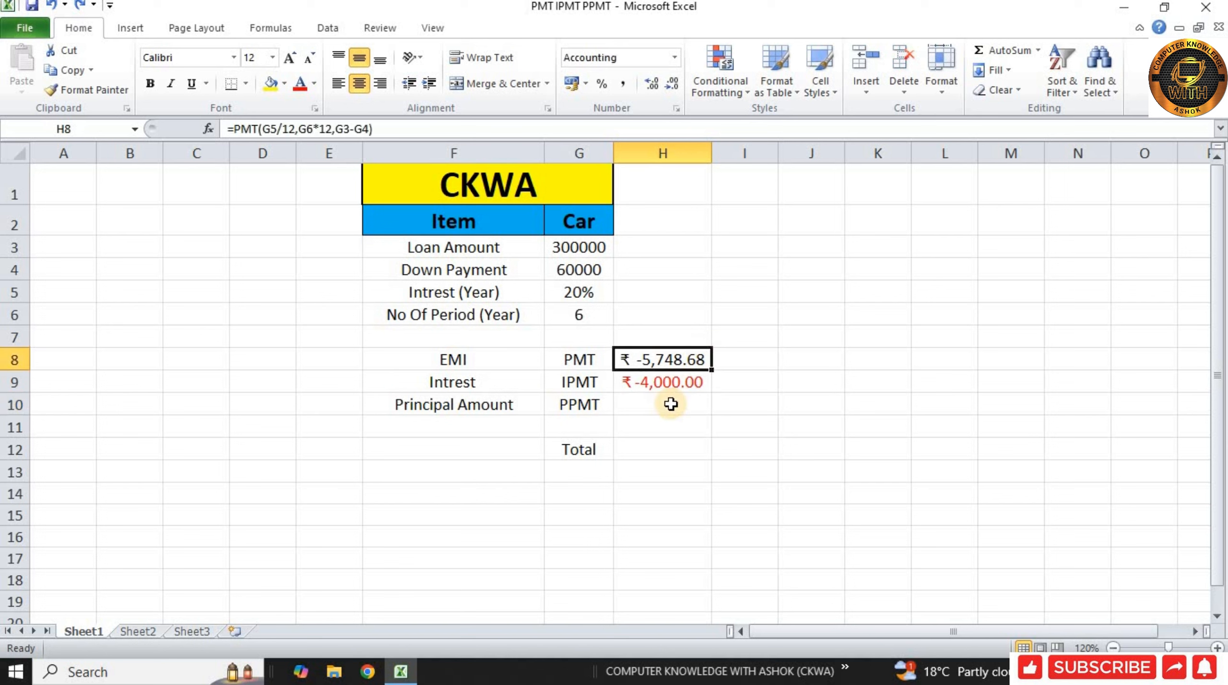
pyautogui.press('Down')
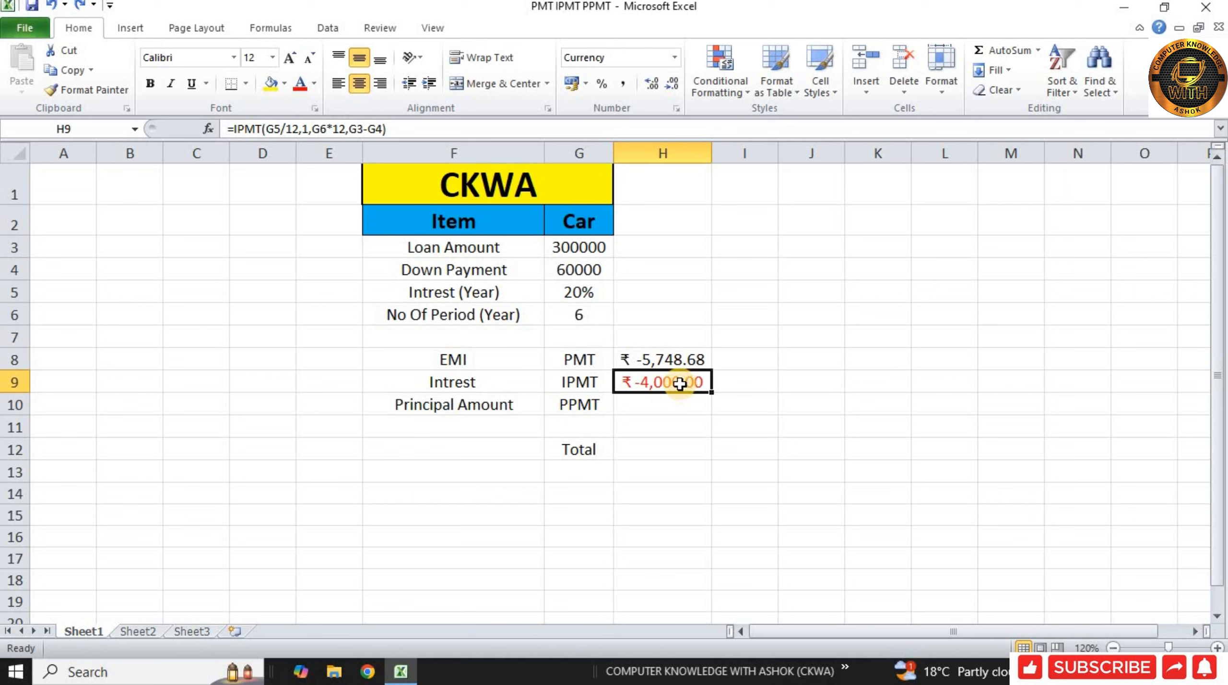
pyautogui.doubleClick(680, 384)
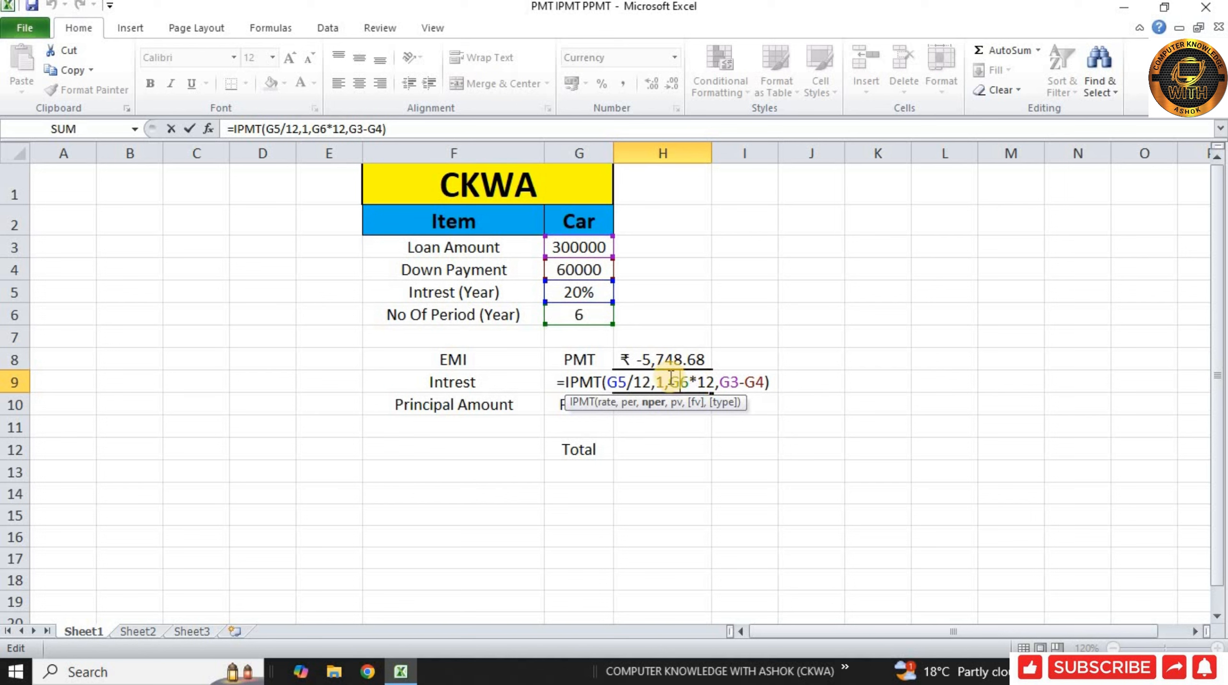
pyautogui.click(666, 379)
pyautogui.press('BackSpace')
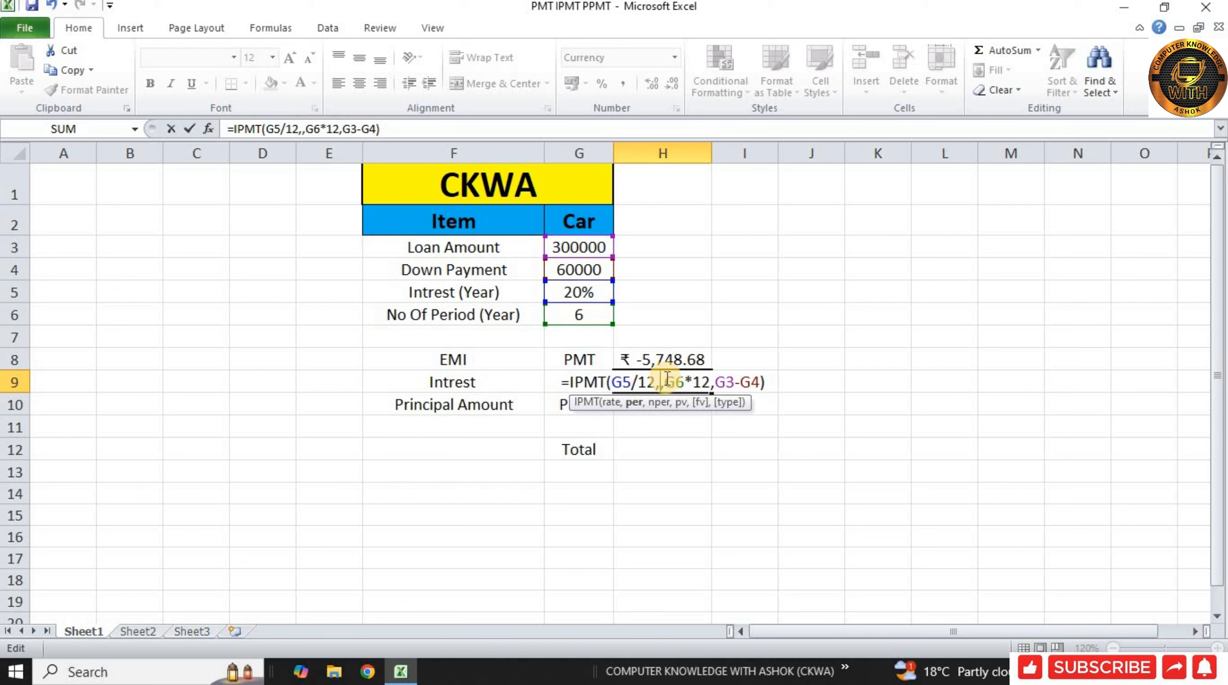
pyautogui.write('10')
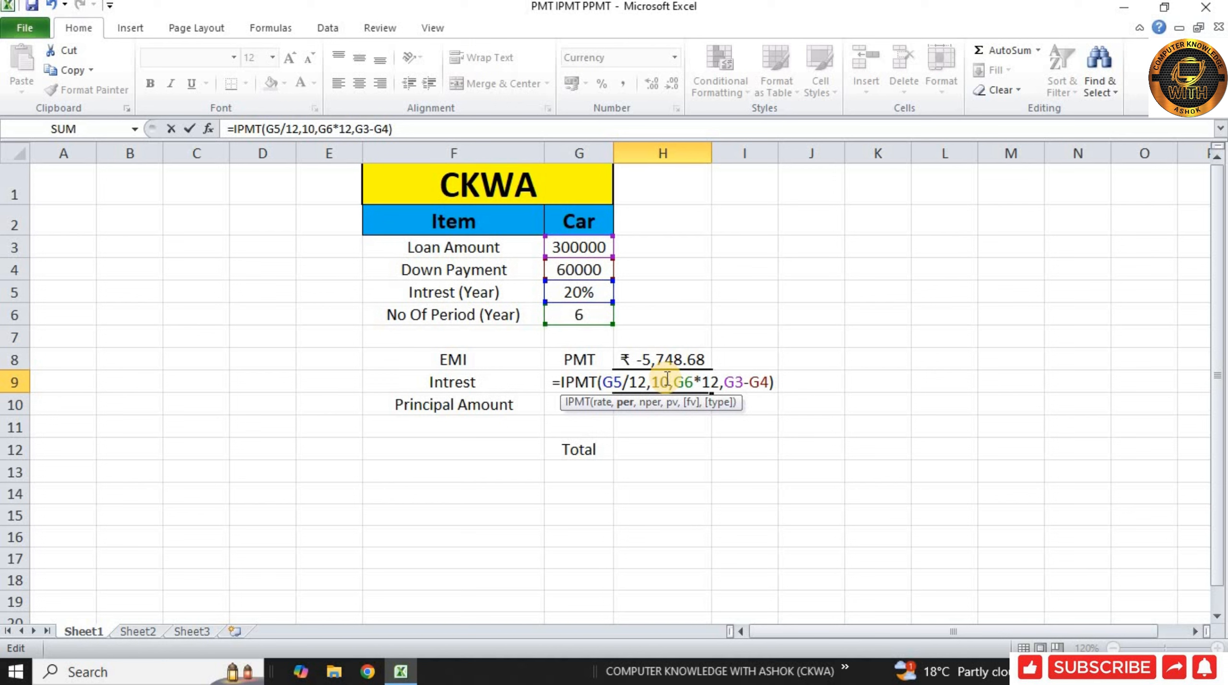
pyautogui.press('Return')
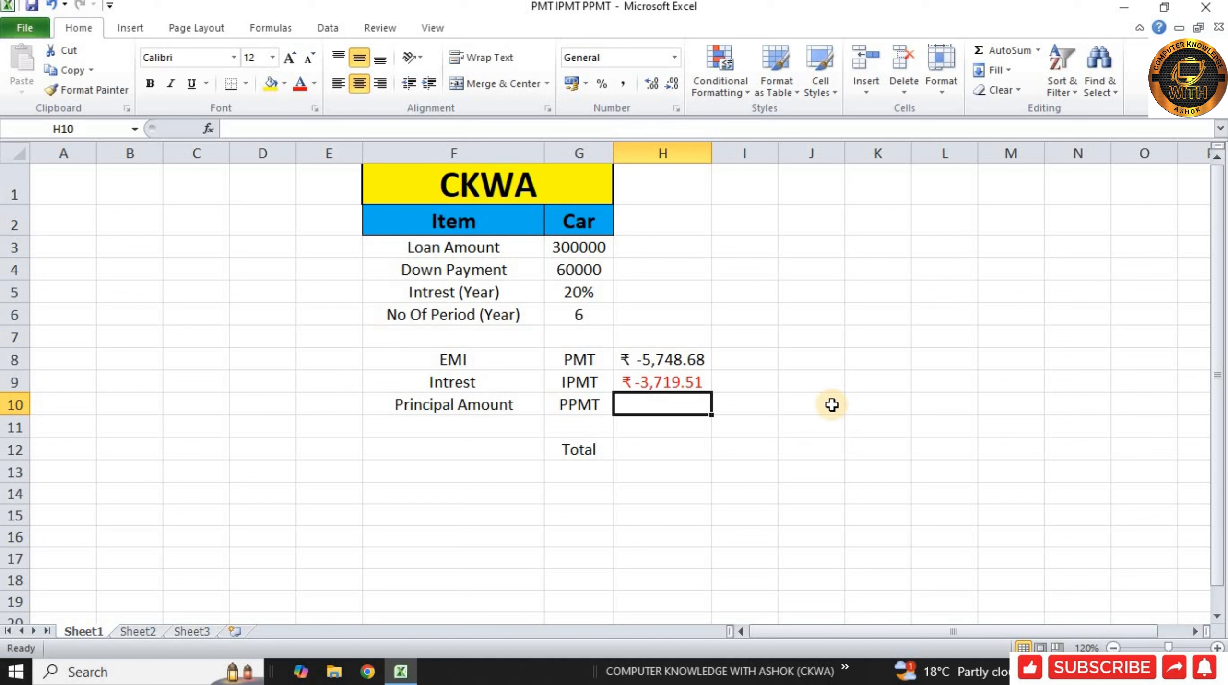
# Step: Set the period argument of the IPMT formula in H9 back to 1
pyautogui.click(677, 377)
pyautogui.doubleClick(677, 377)
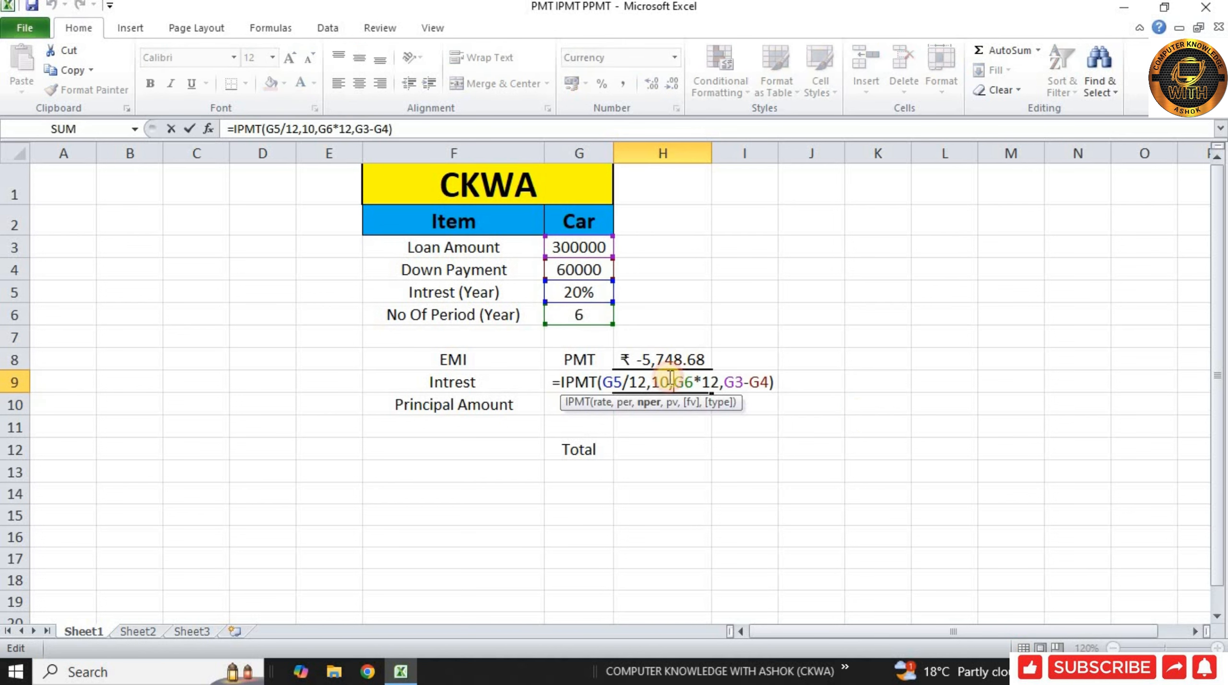
pyautogui.click(661, 378)
pyautogui.press('BackSpace')
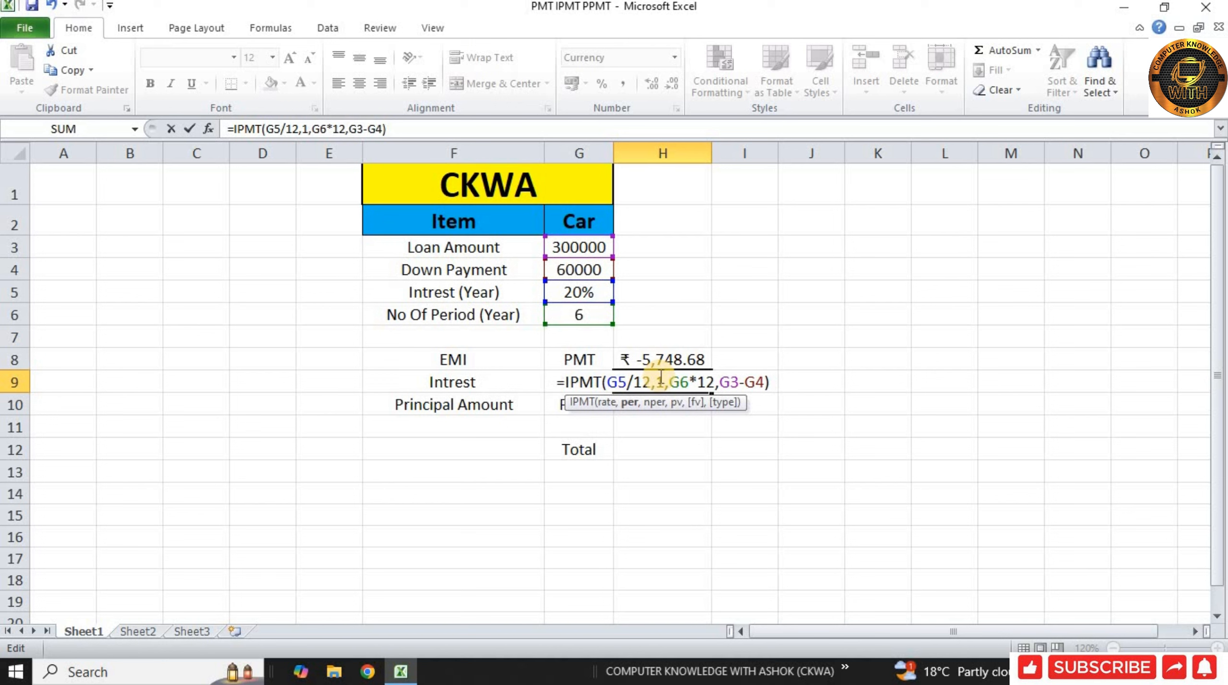
pyautogui.press('Return')
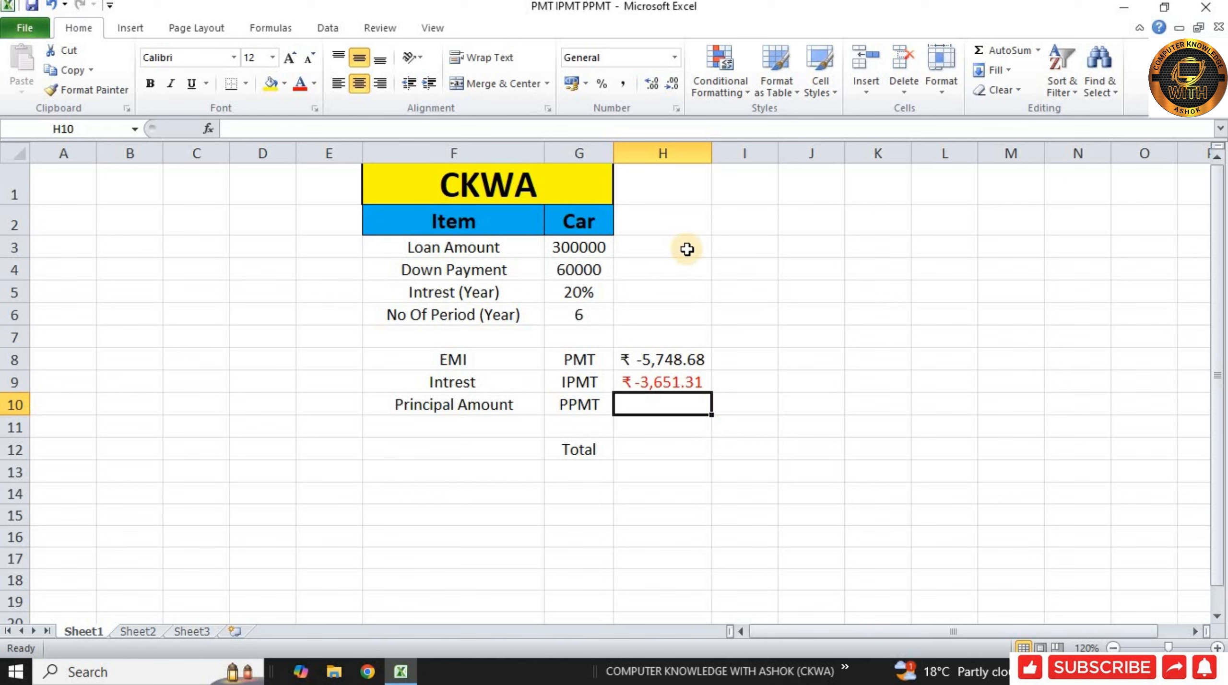
# Step: Enter the formula =G3-G4 in cell I3 to compute the loan amount after the down payment
pyautogui.click(737, 246)
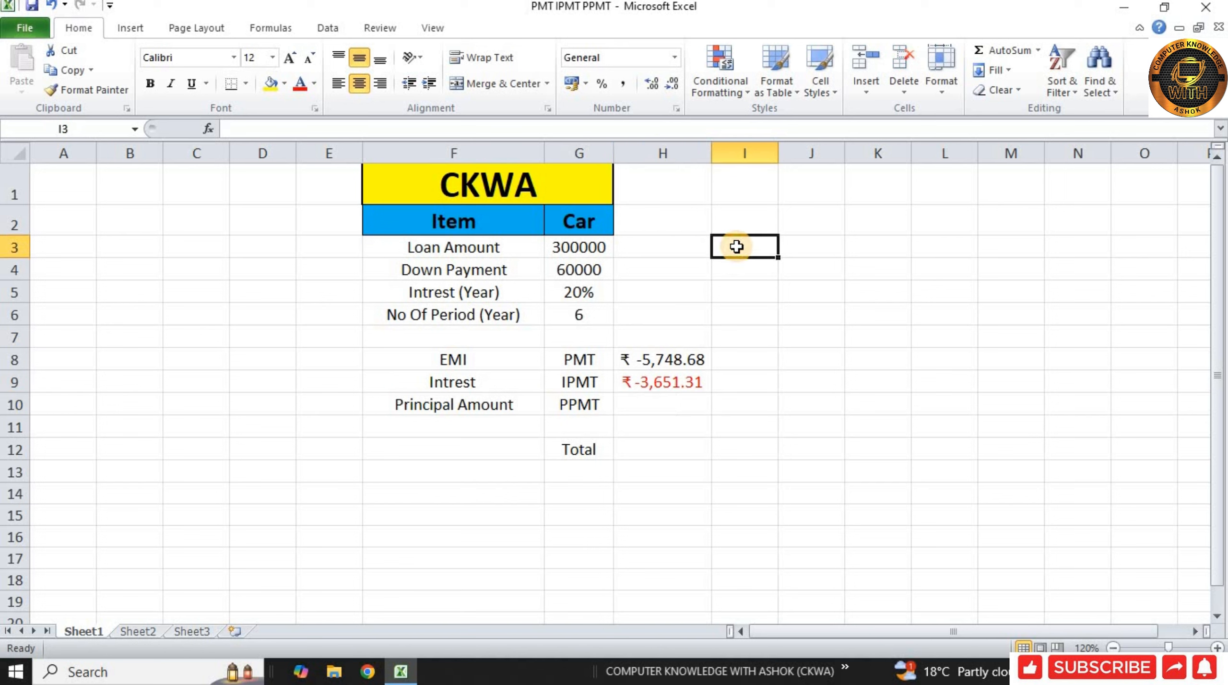
pyautogui.write('=')
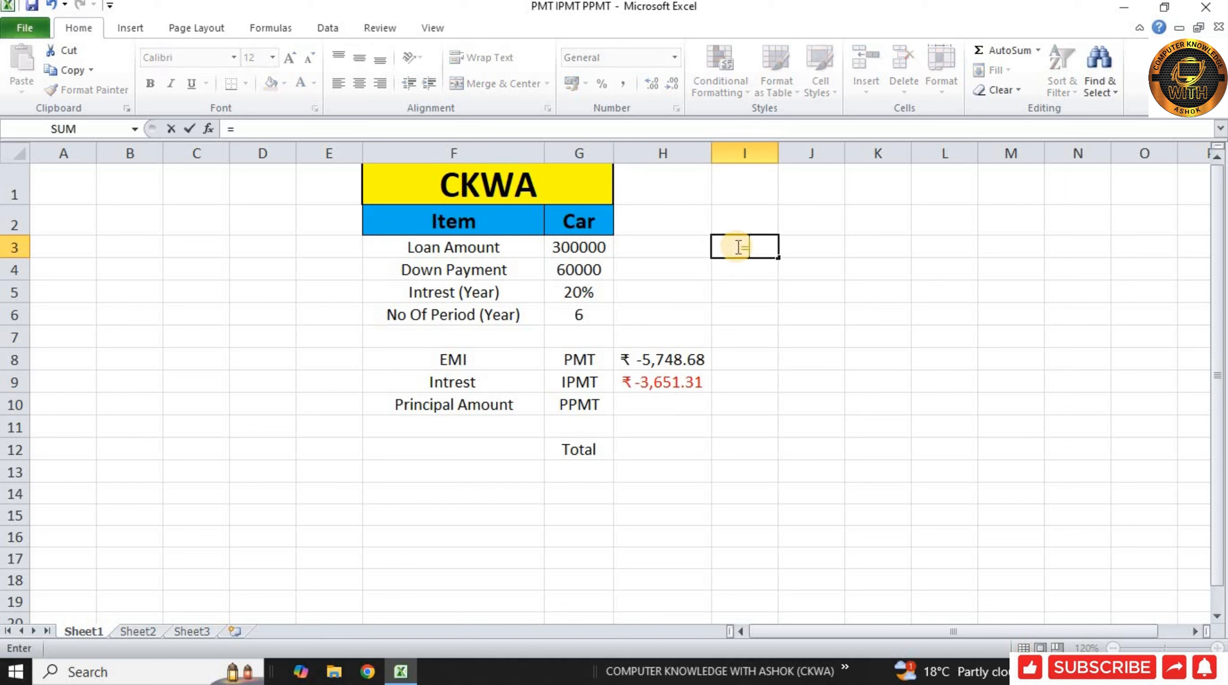
pyautogui.click(576, 248)
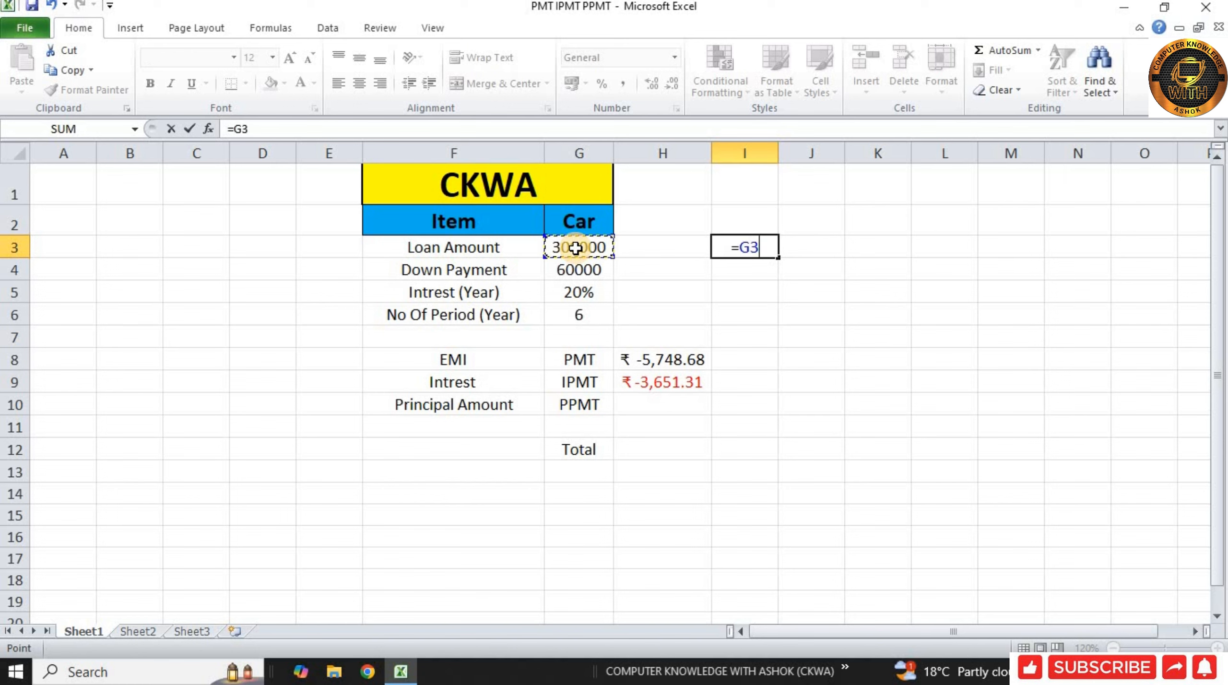
pyautogui.write('-')
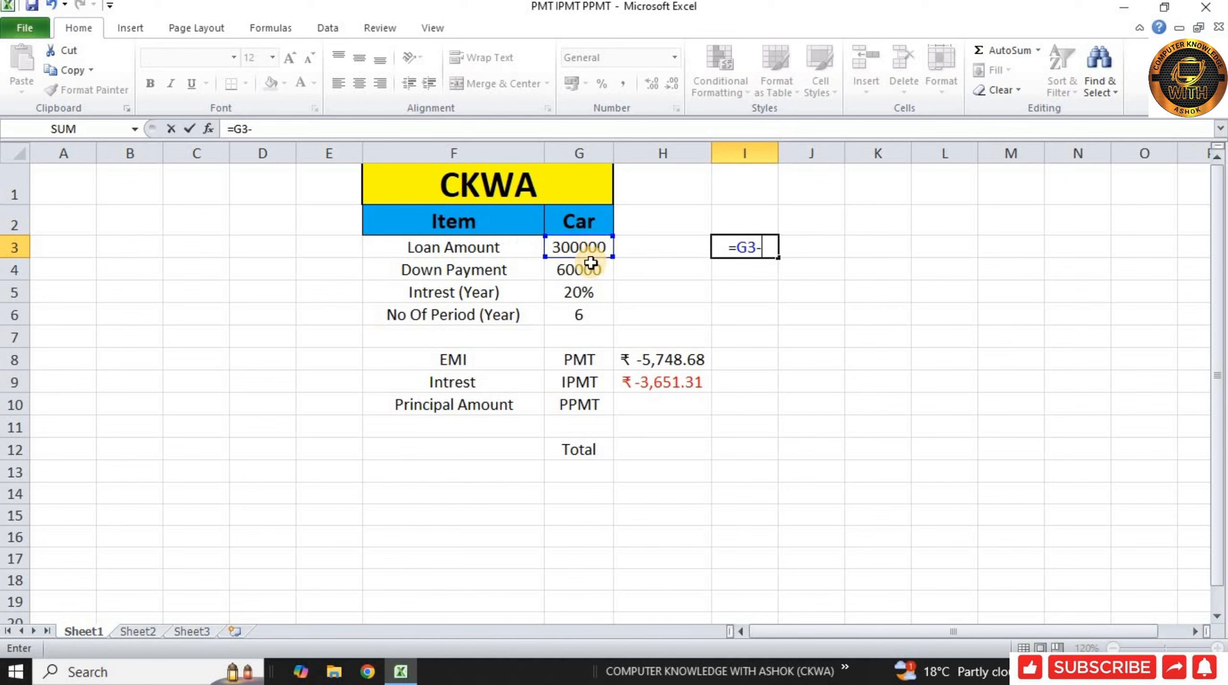
pyautogui.click(590, 267)
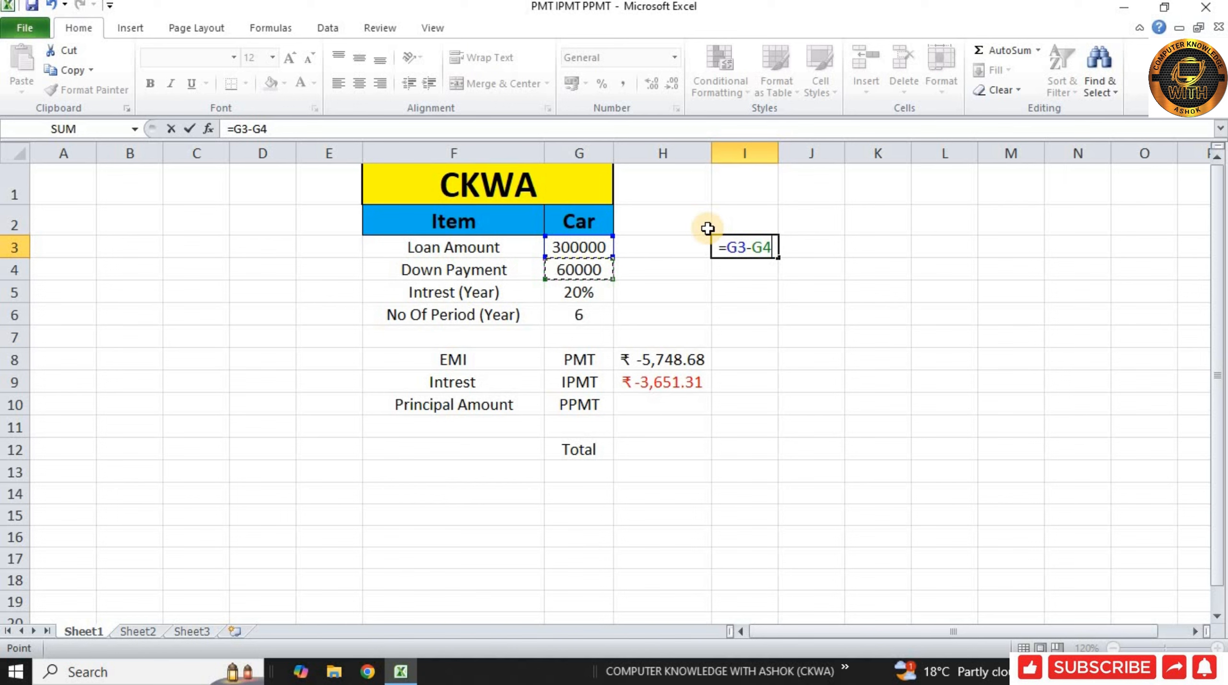
pyautogui.press('Return')
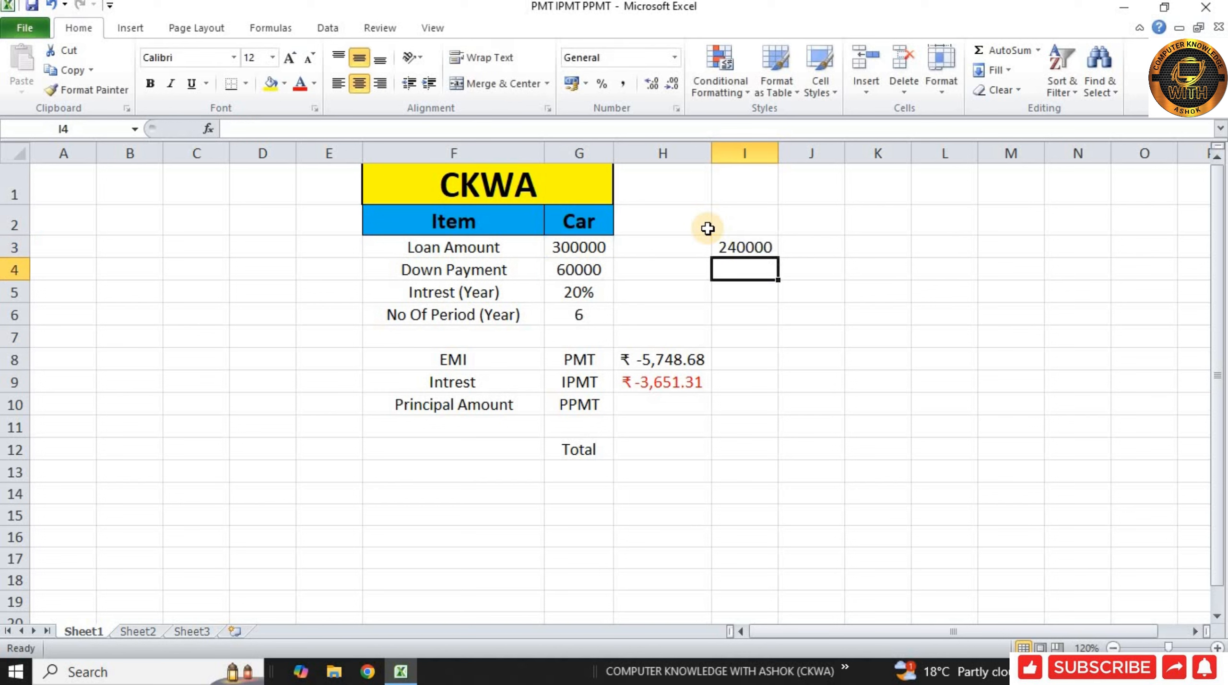
# Step: Enter the principal formula =PPMT(G5/12,12,G6*12,G3-G4) in cell H10
pyautogui.click(745, 247)
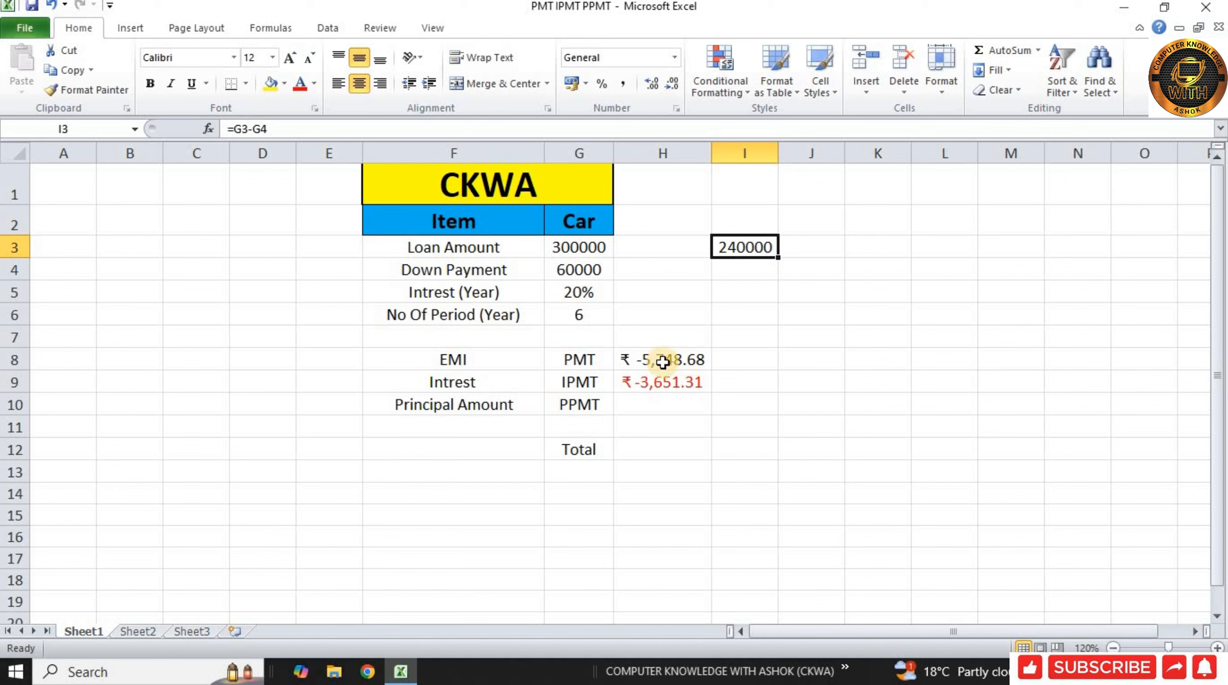
pyautogui.click(700, 358)
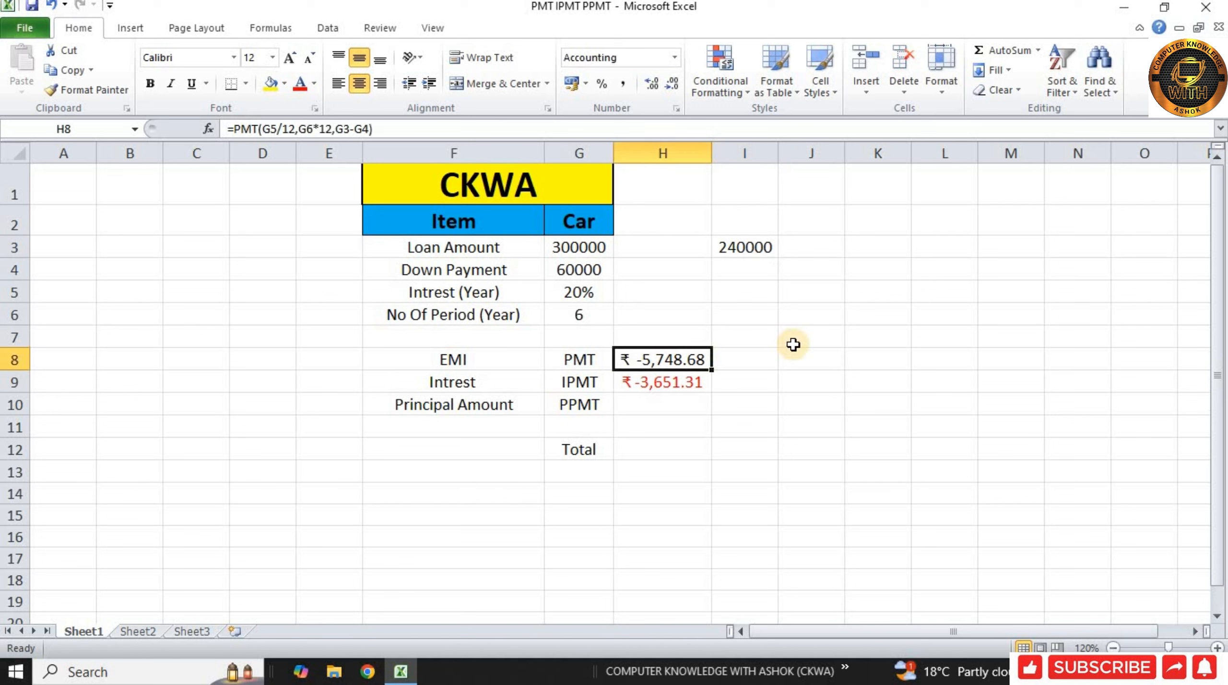
pyautogui.press('Right')
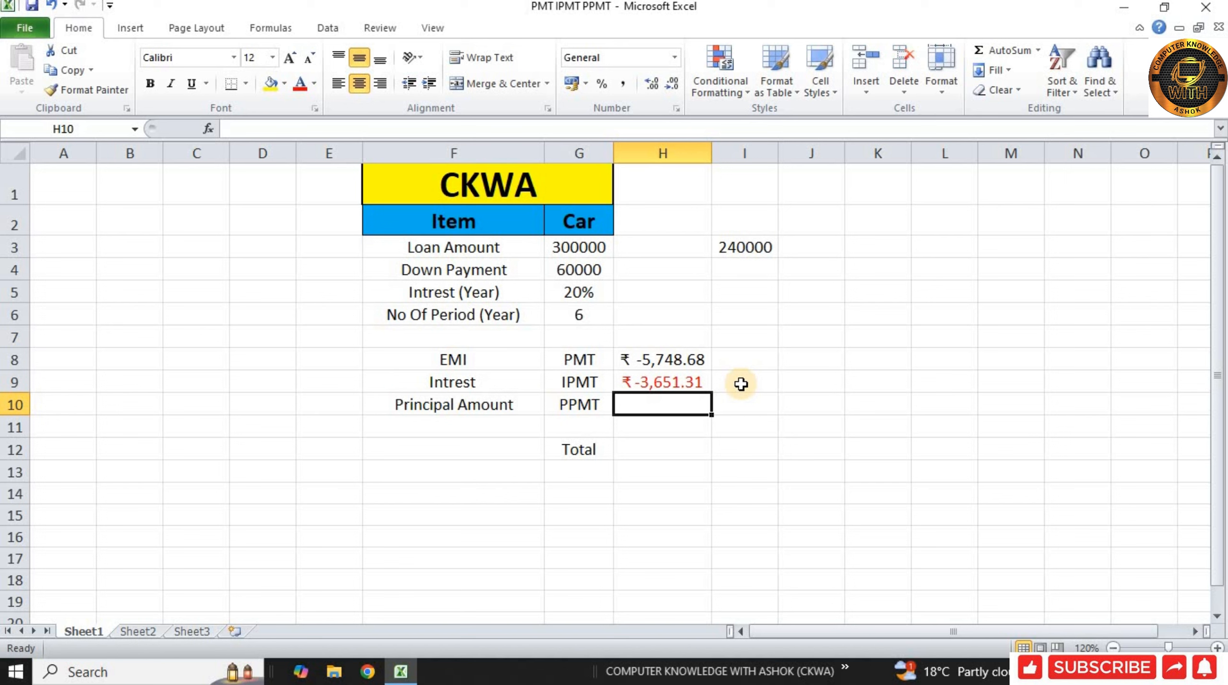
pyautogui.write('=')
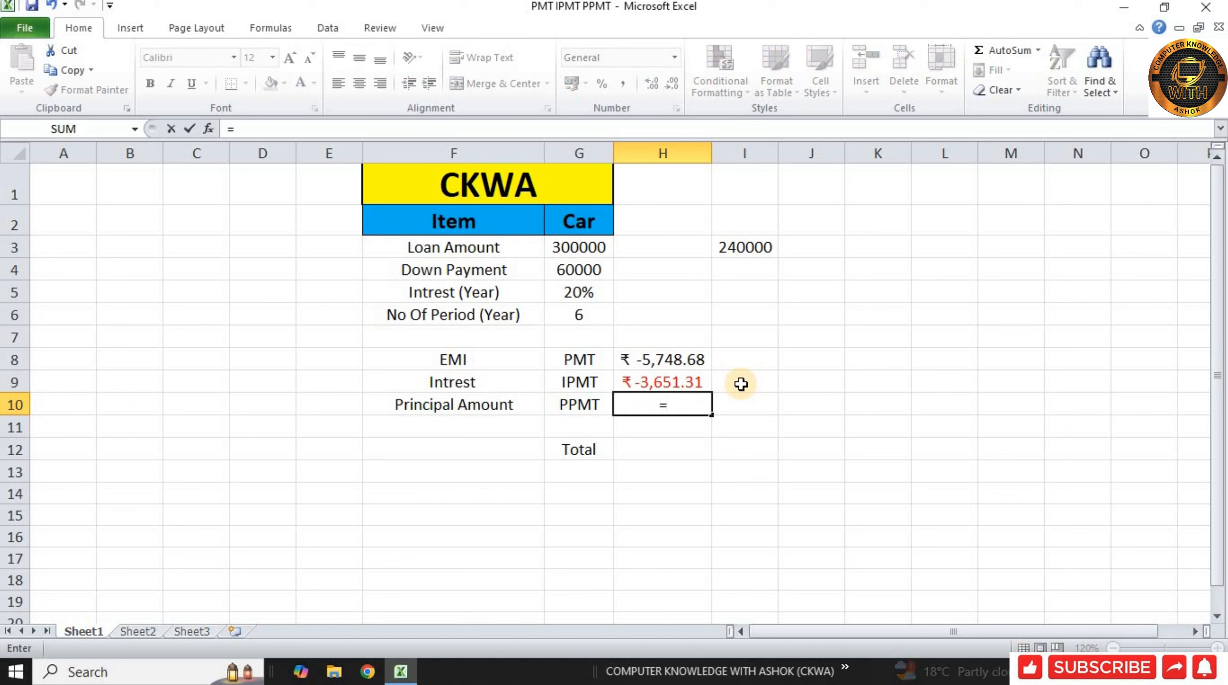
pyautogui.write('PPMT')
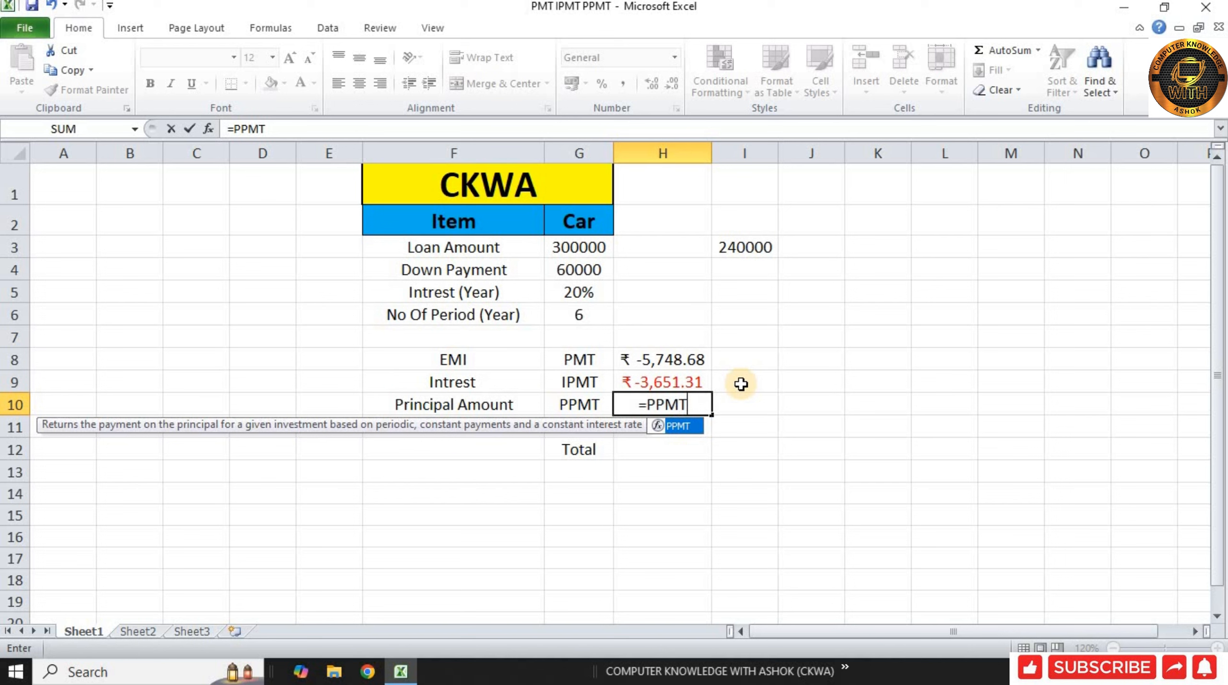
pyautogui.write('(')
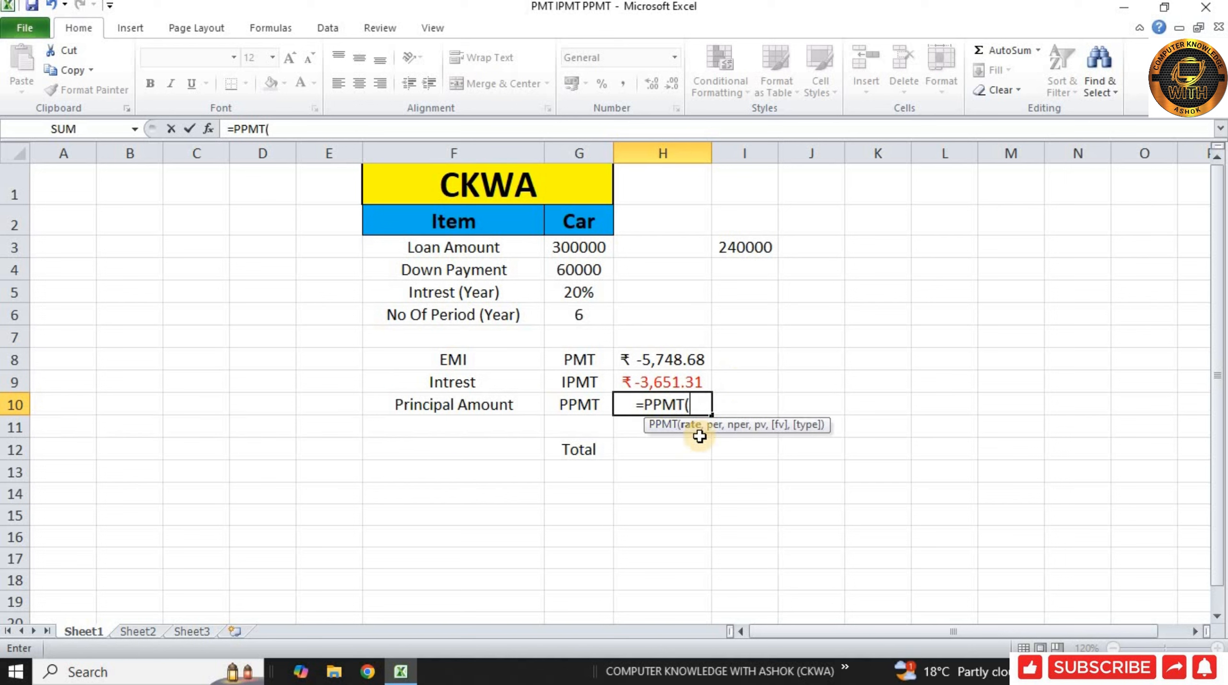
pyautogui.click(580, 303)
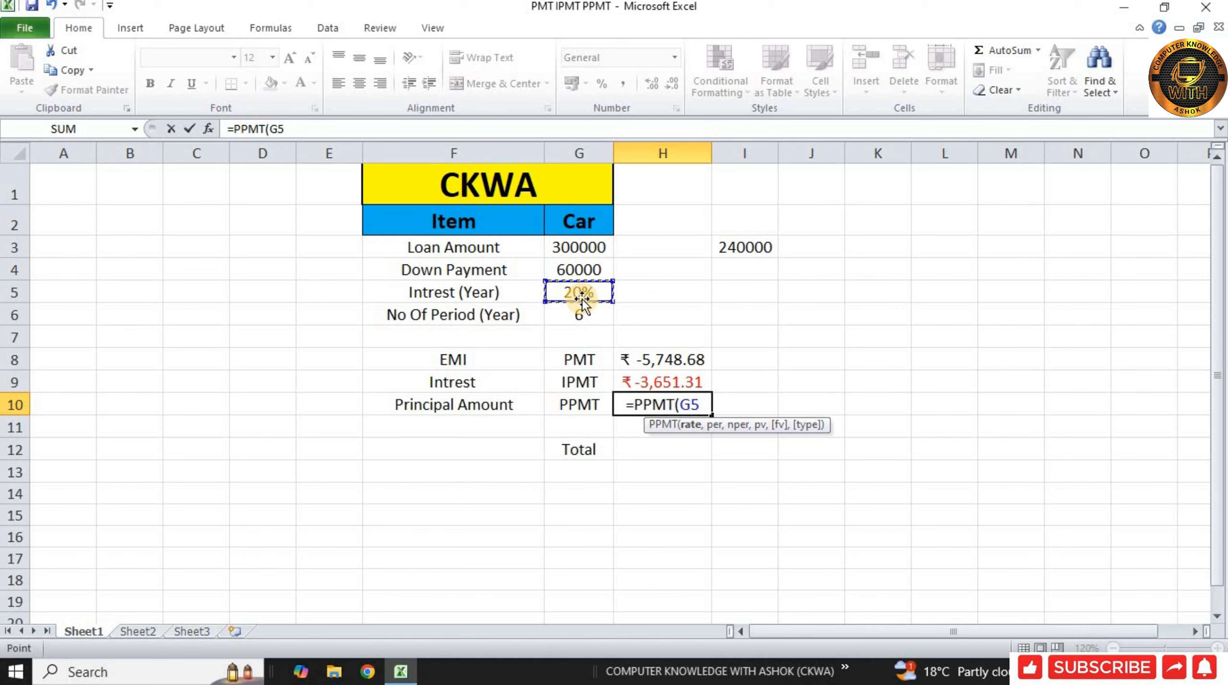
pyautogui.write('/')
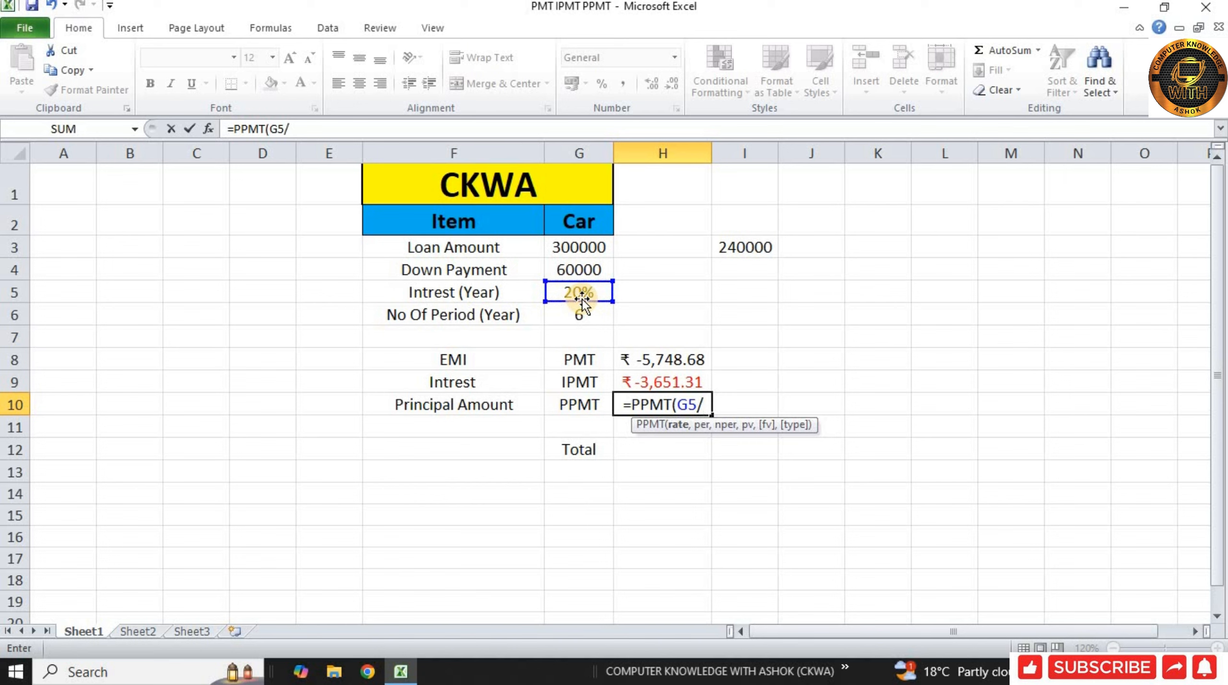
pyautogui.write('12')
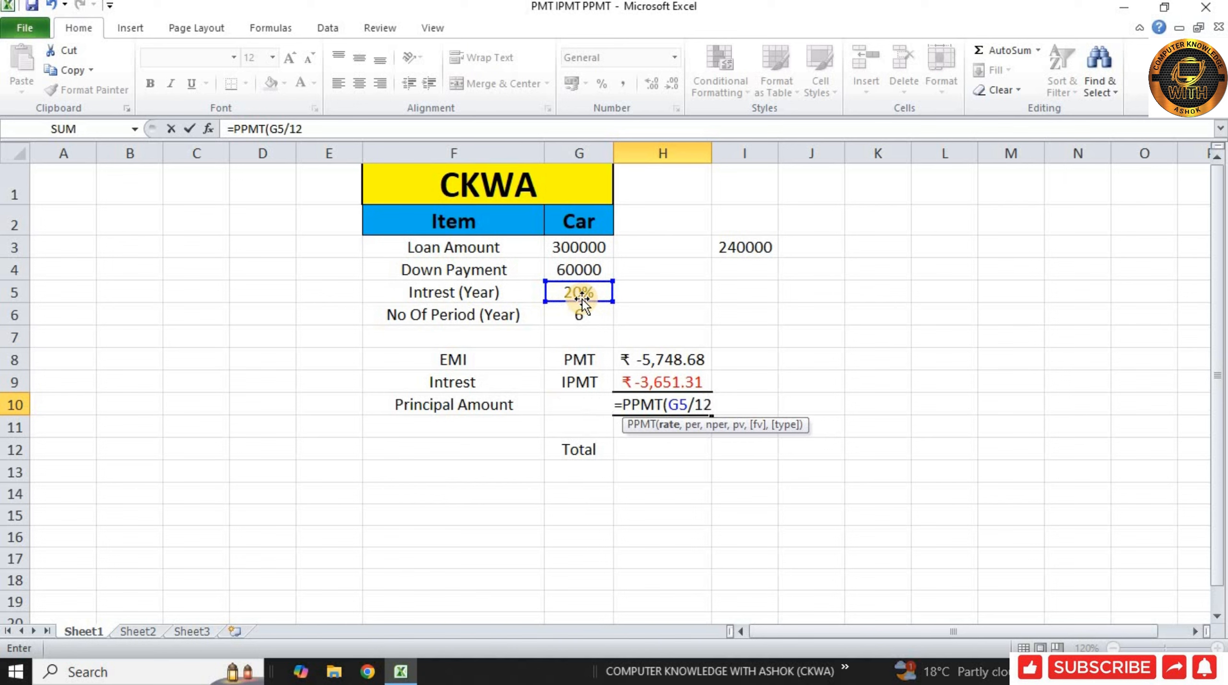
pyautogui.write(',')
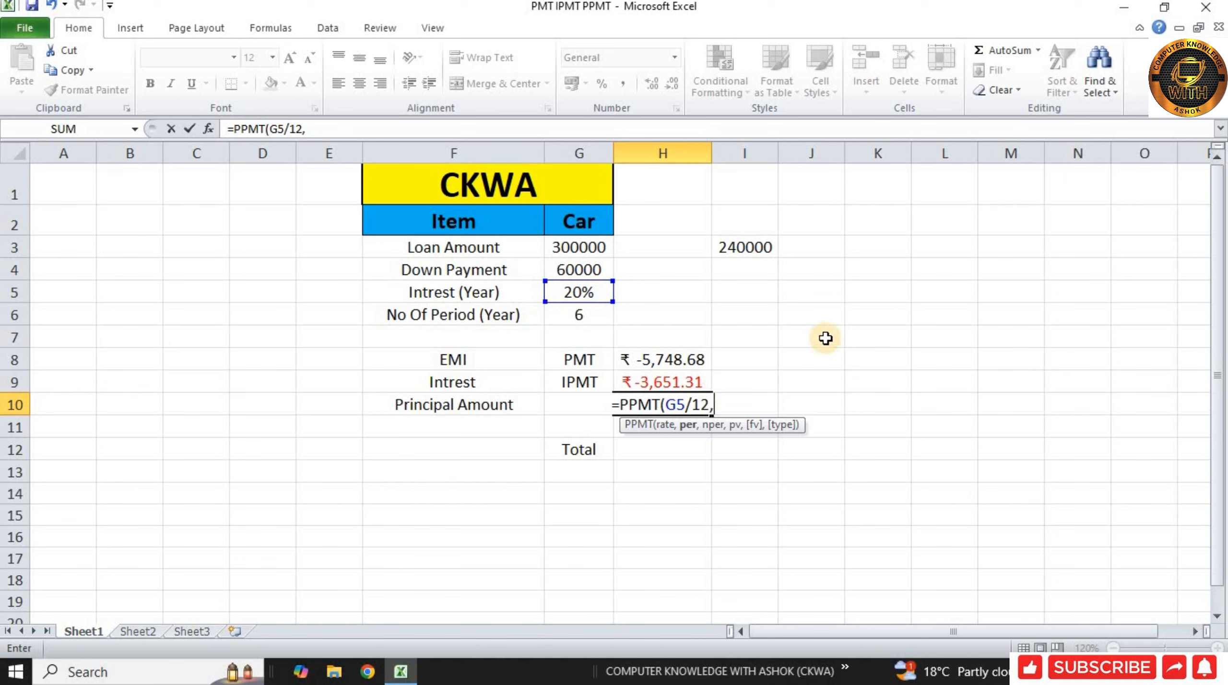
pyautogui.write('12')
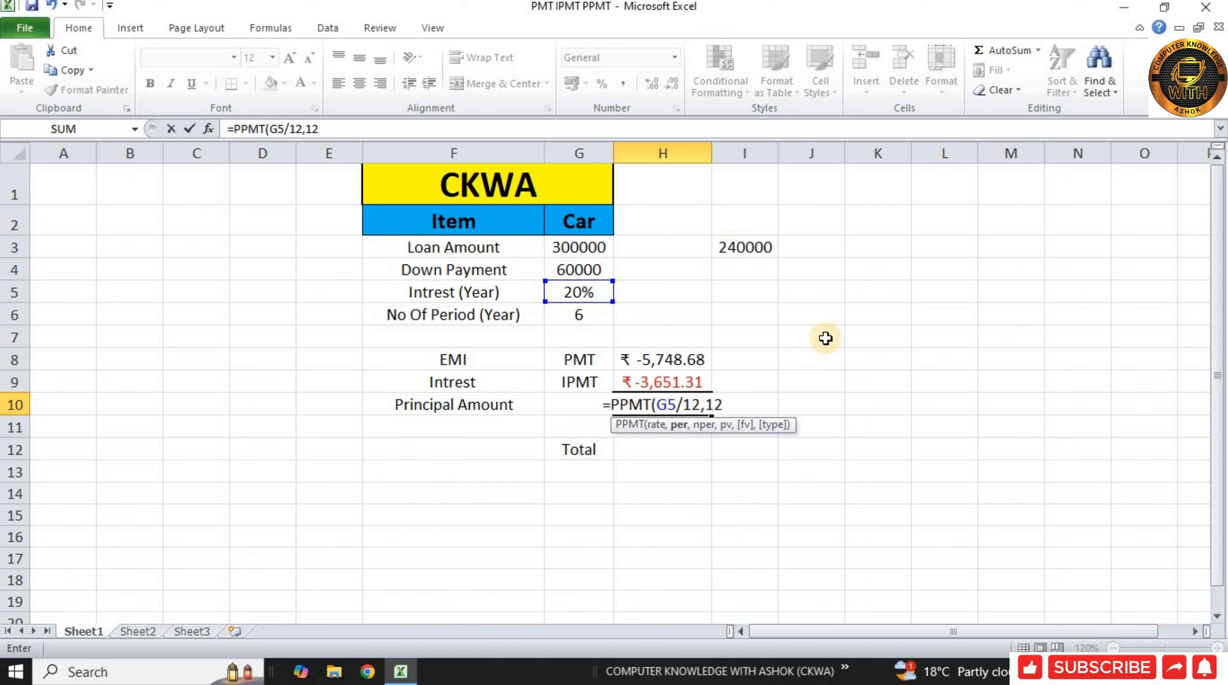
pyautogui.write(',')
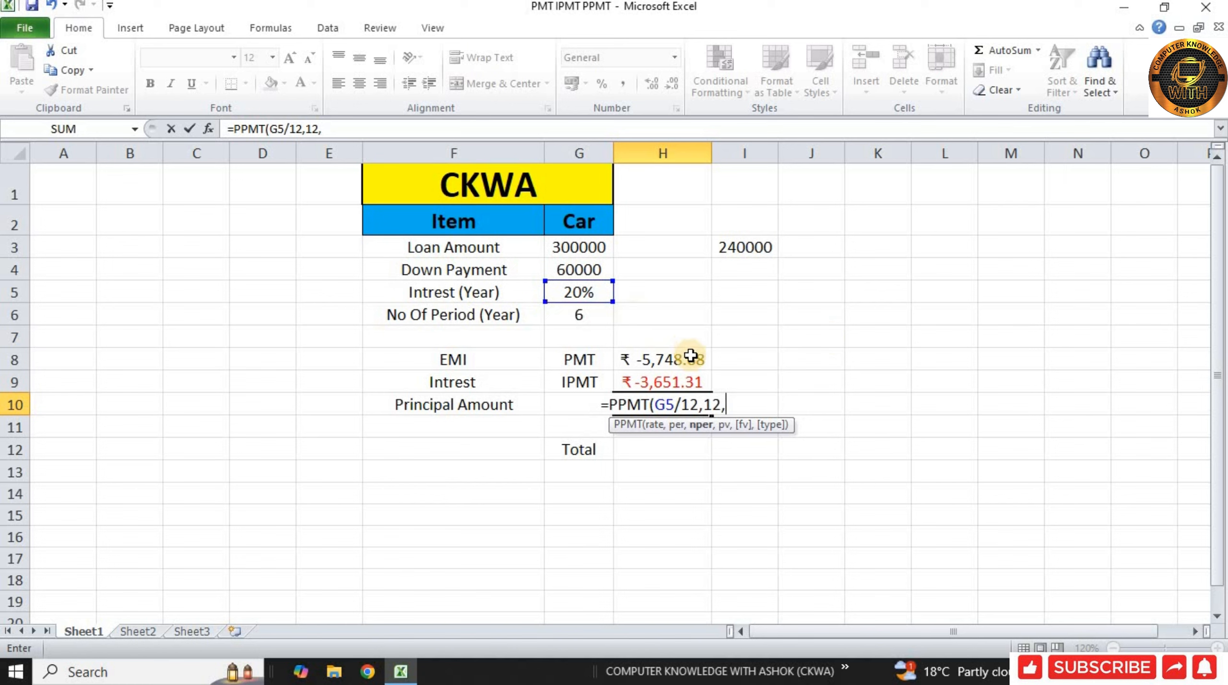
pyautogui.click(585, 321)
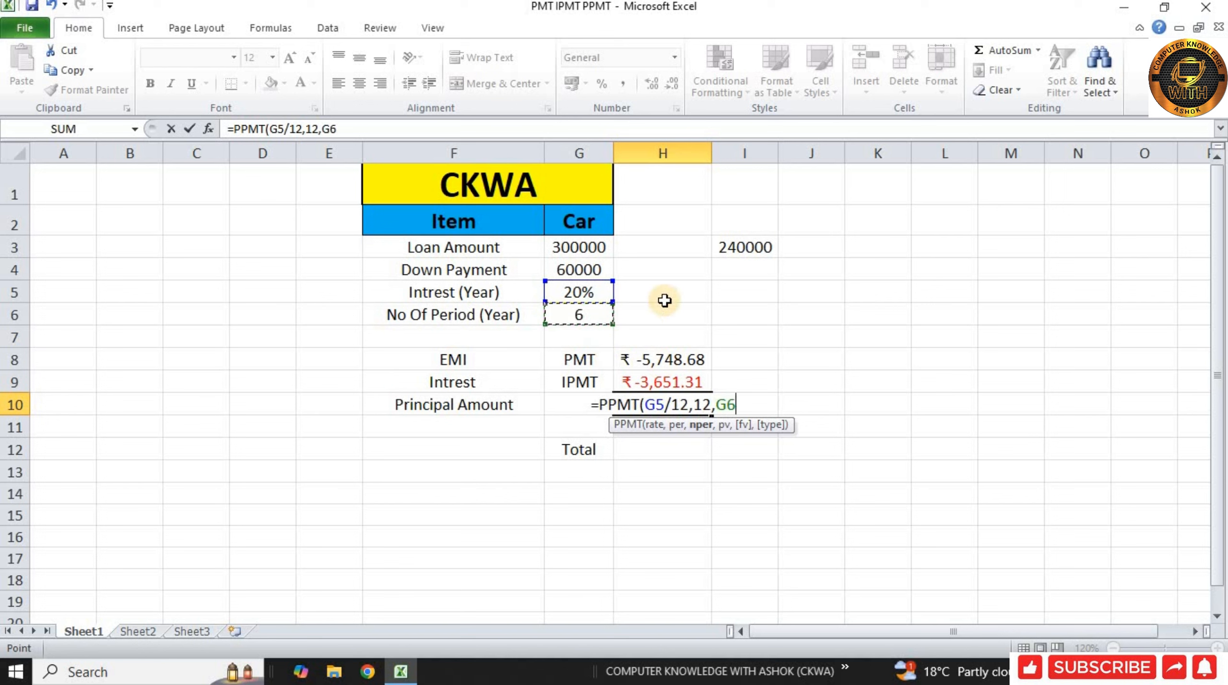
pyautogui.write('*12,')
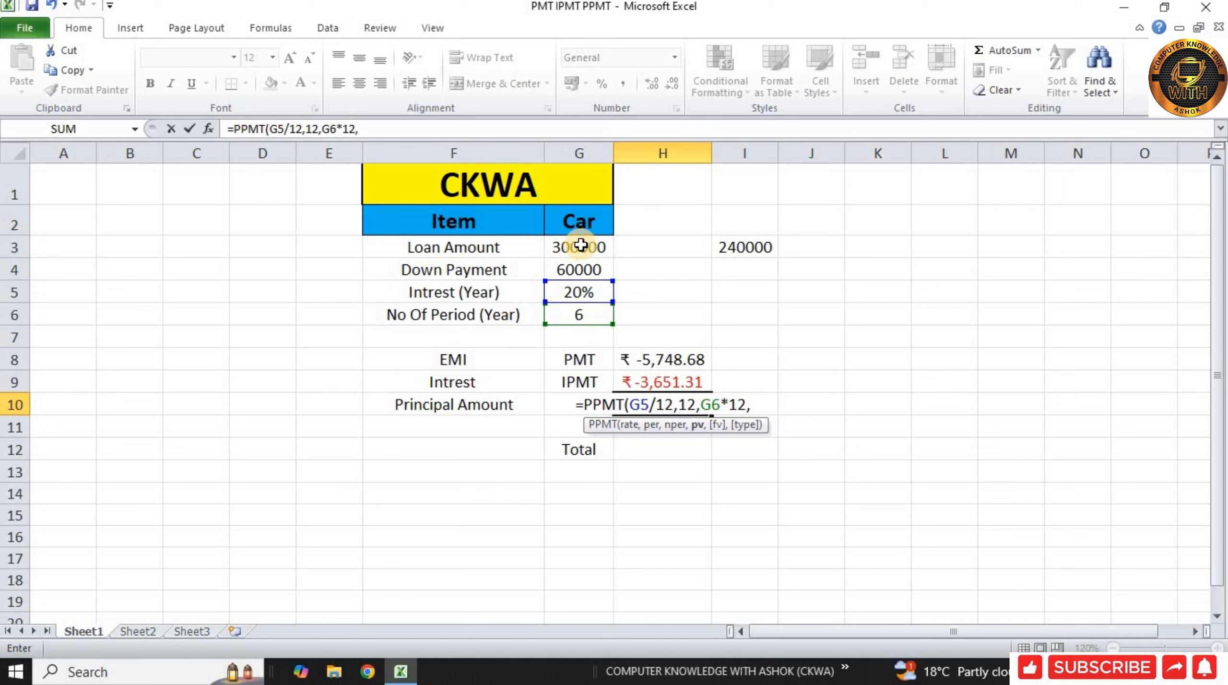
pyautogui.click(605, 244)
pyautogui.write('-')
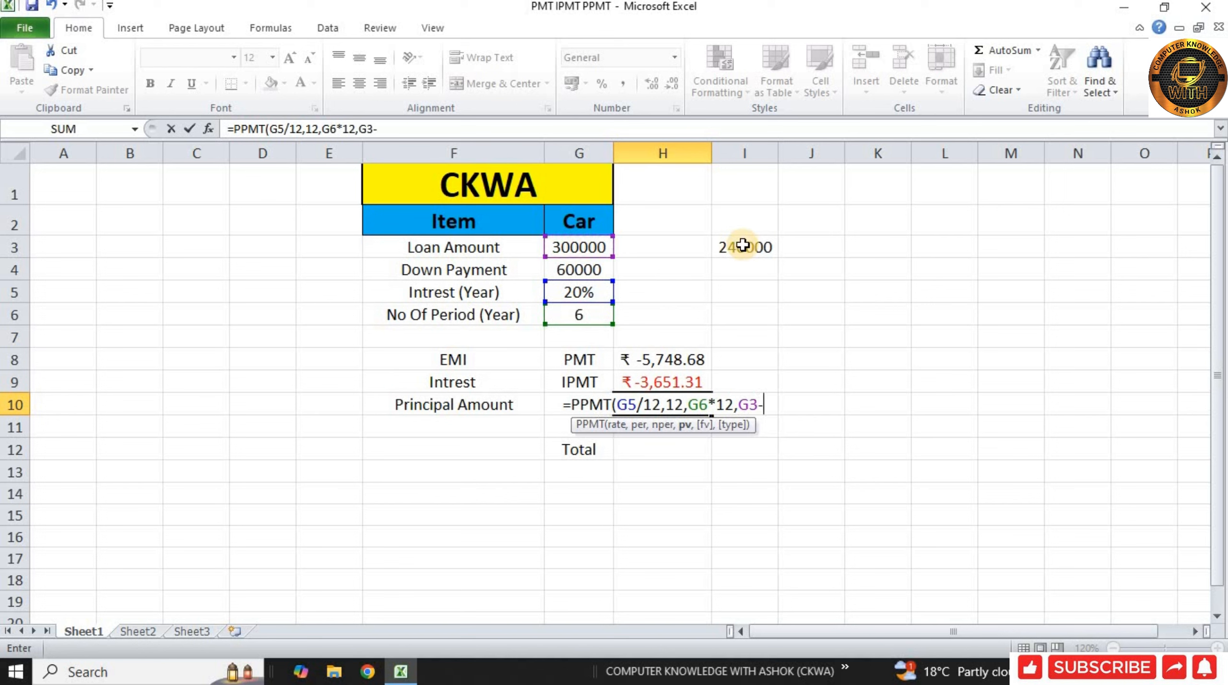
pyautogui.click(588, 263)
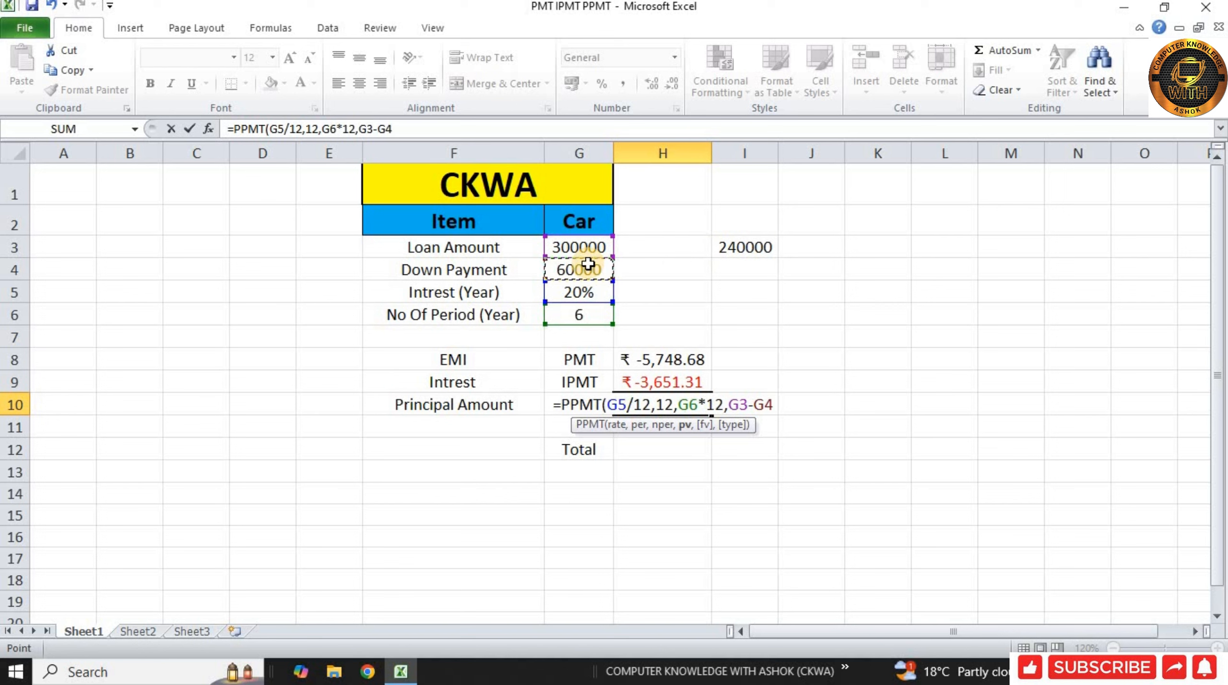
pyautogui.write(')')
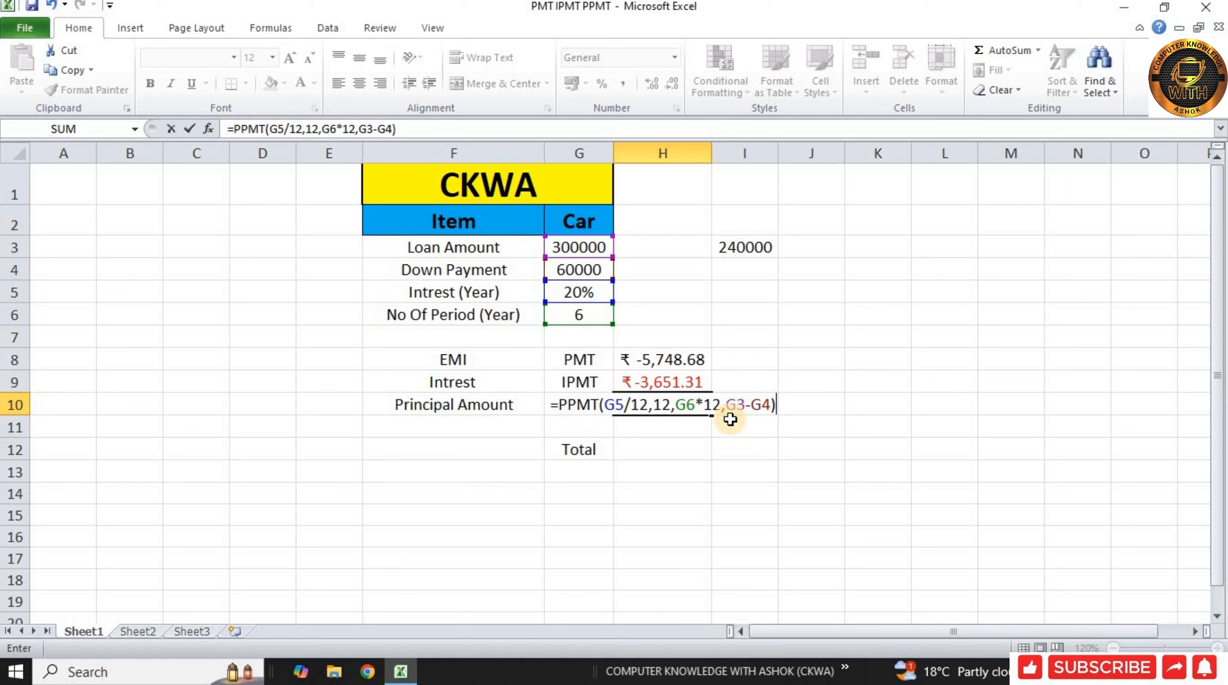
pyautogui.press('Return')
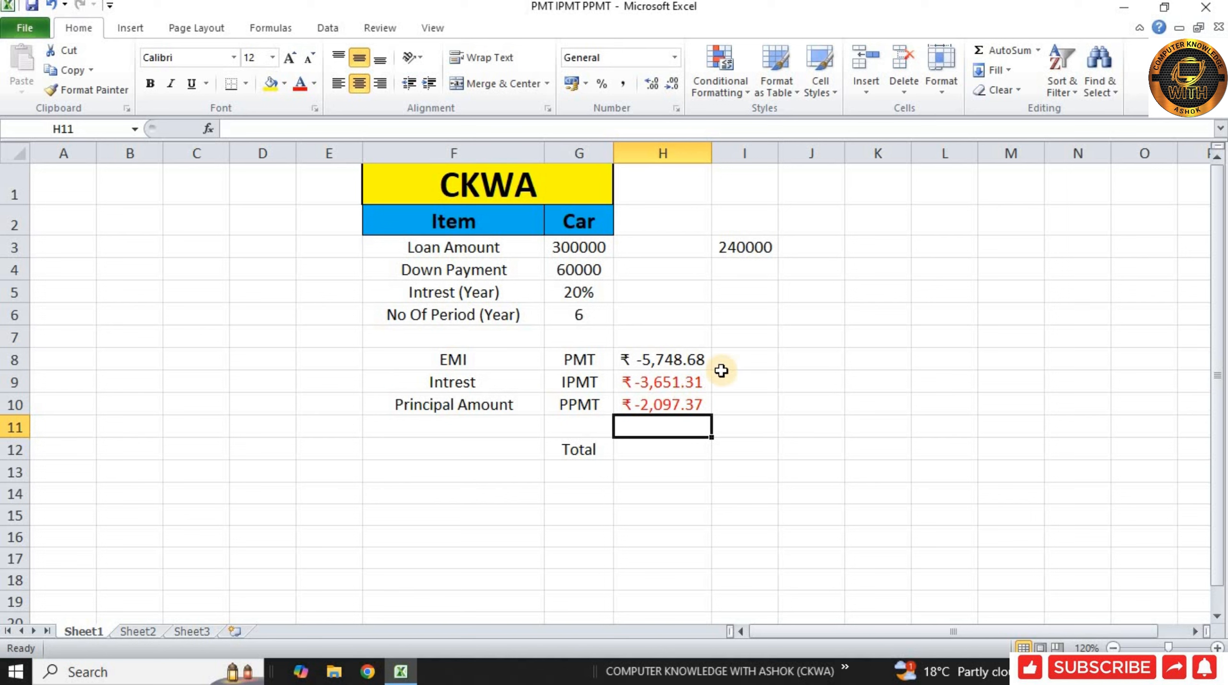
# Step: Enter the total formula =H9+H10 in cell H12 to add the interest and principal portions
pyautogui.moveTo(636, 383); pyautogui.dragTo(650, 400)
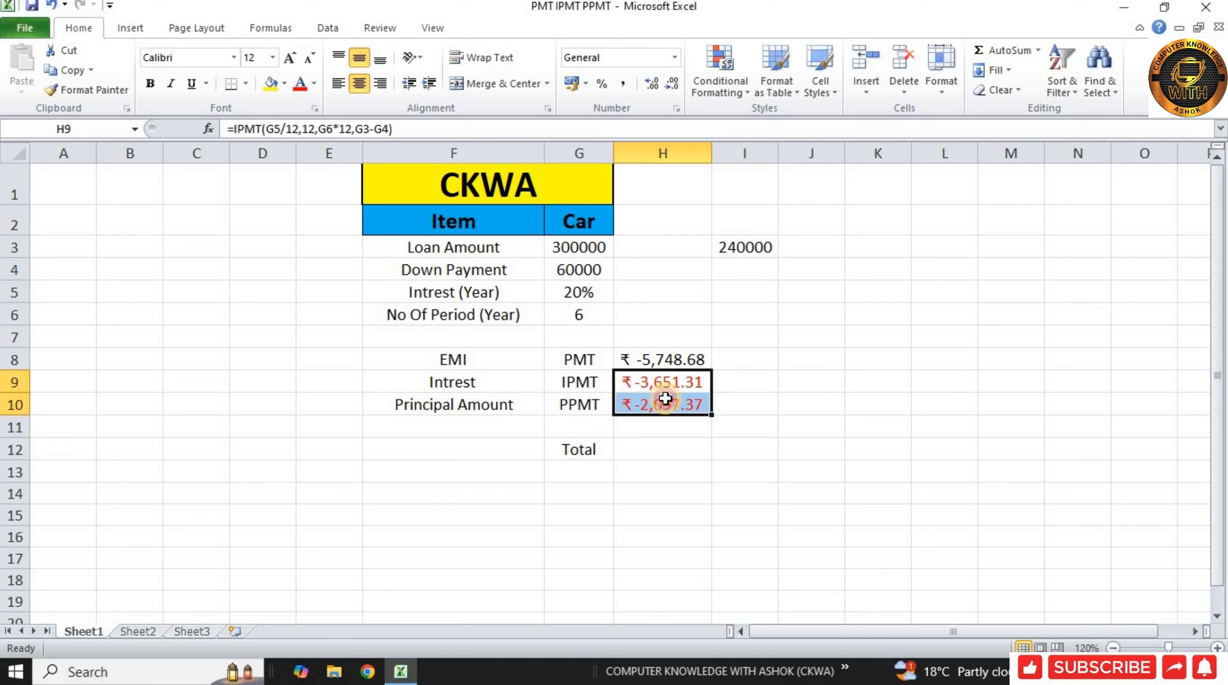
pyautogui.click(652, 444)
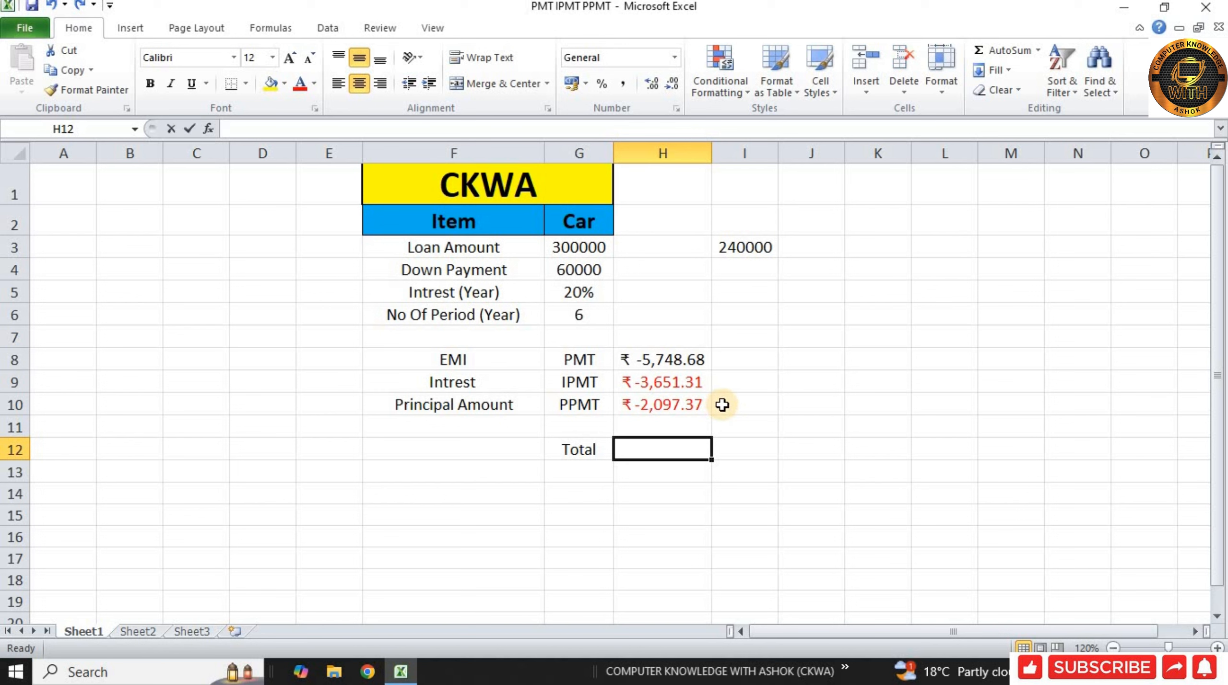
pyautogui.write('=')
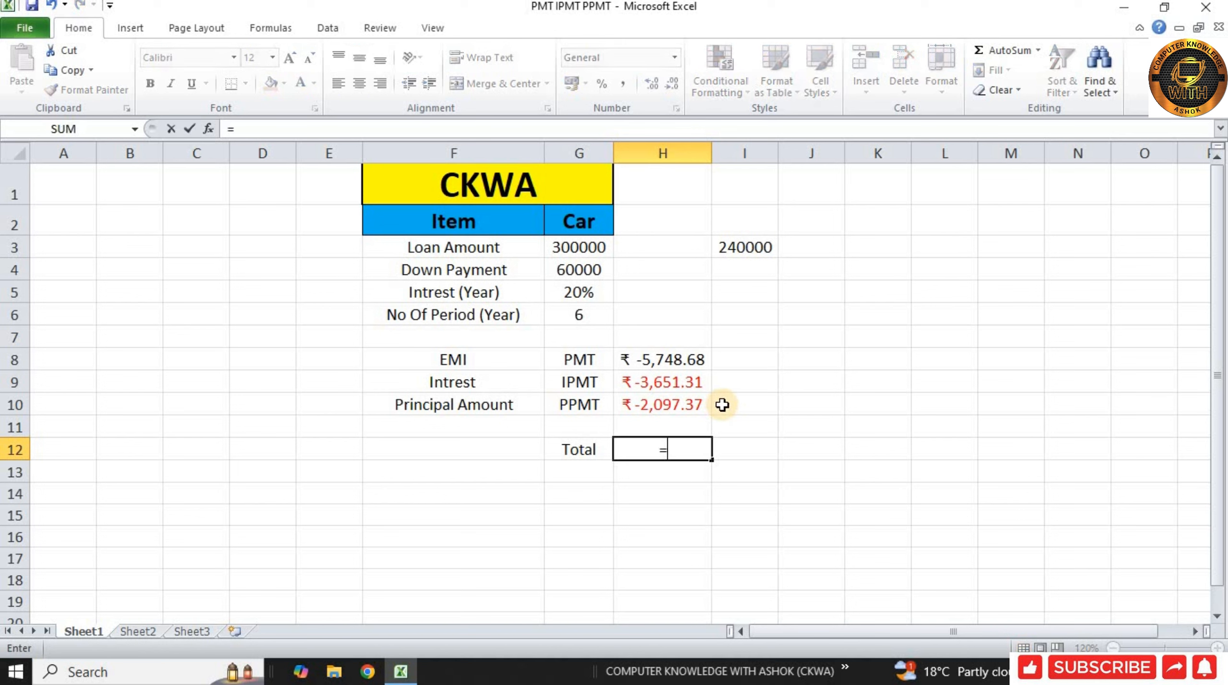
pyautogui.click(672, 382)
pyautogui.write('+')
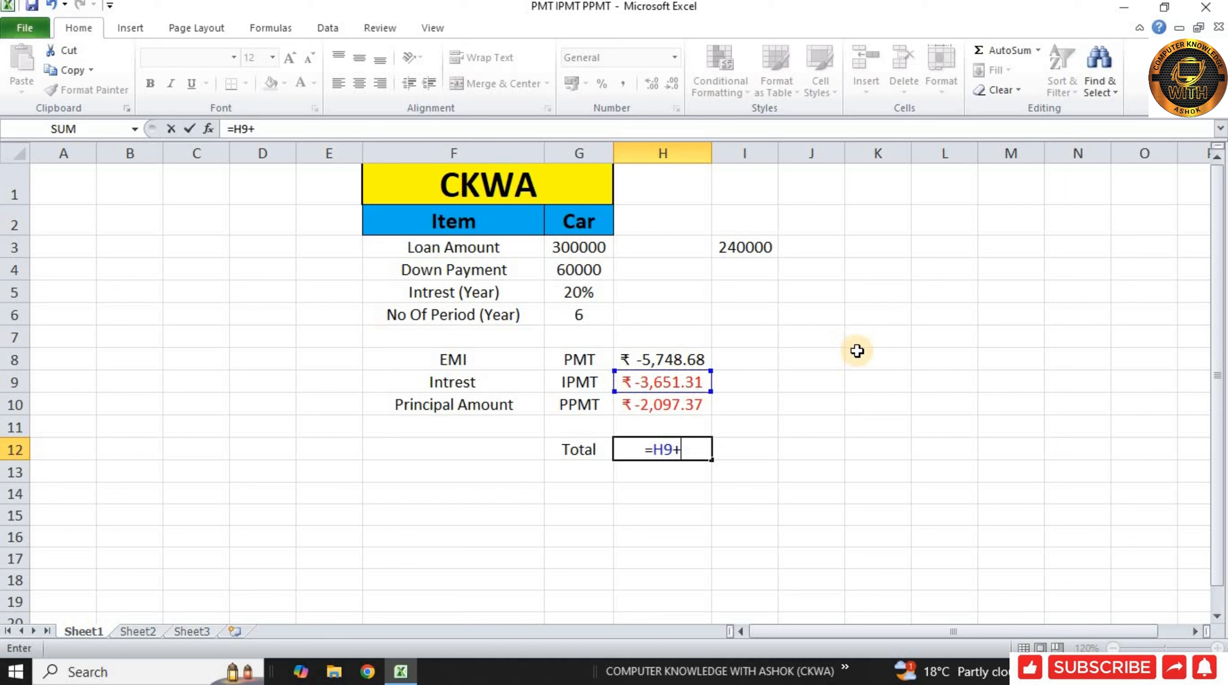
pyautogui.click(675, 409)
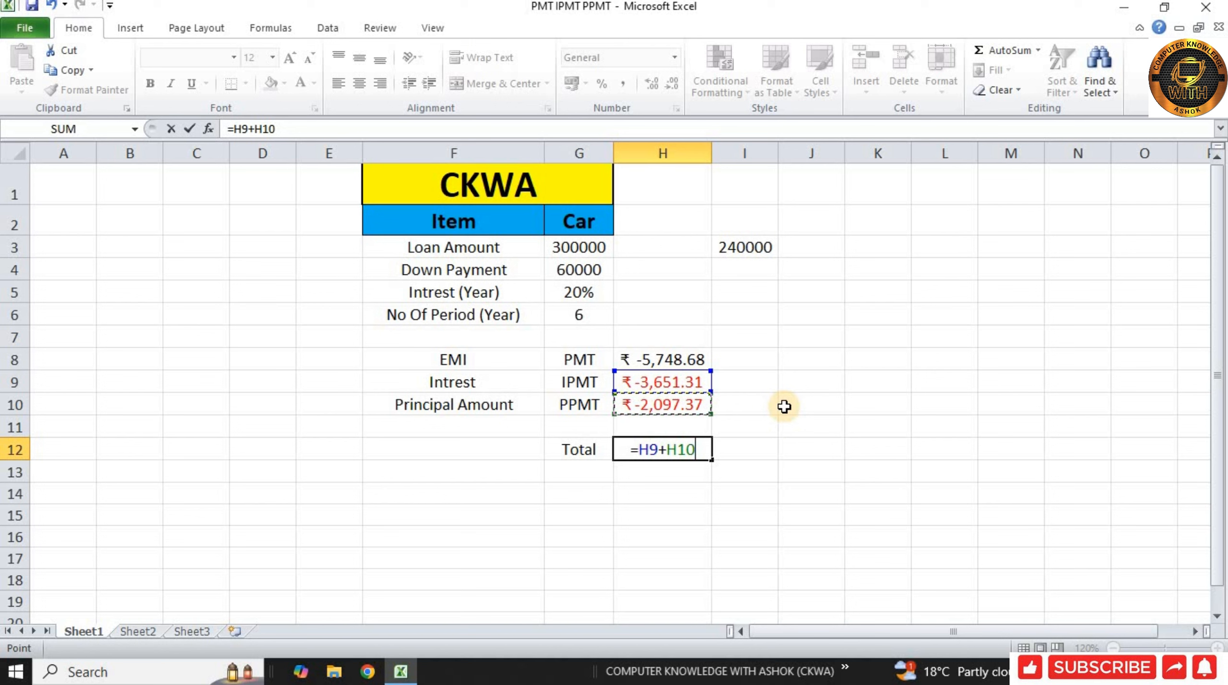
pyautogui.press('Return')
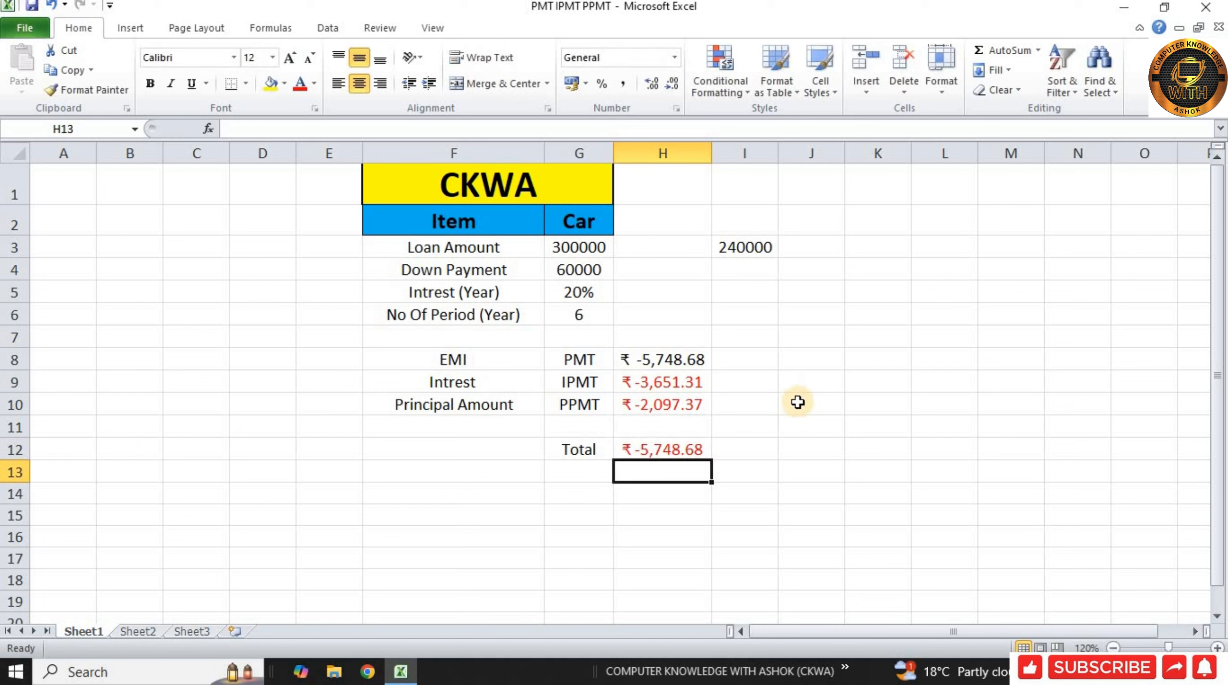